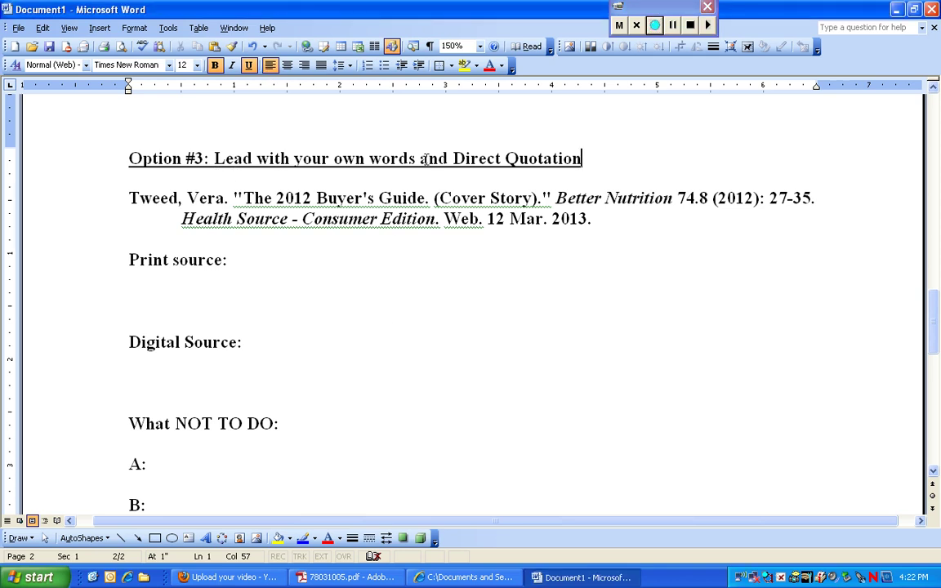
Review the Direct Quotation heading and place the cursor on the blank line under Print source
left_click_drag(433, 159, 525, 163)
left_click(515, 158)
left_click_drag(417, 159, 214, 159)
left_click(258, 159)
left_click(239, 299)
Locate the SUPPLEMENTS opening paragraph in the article PDF, then bring up its web version
left_click(373, 581)
scroll(441, 298, "up", 3)
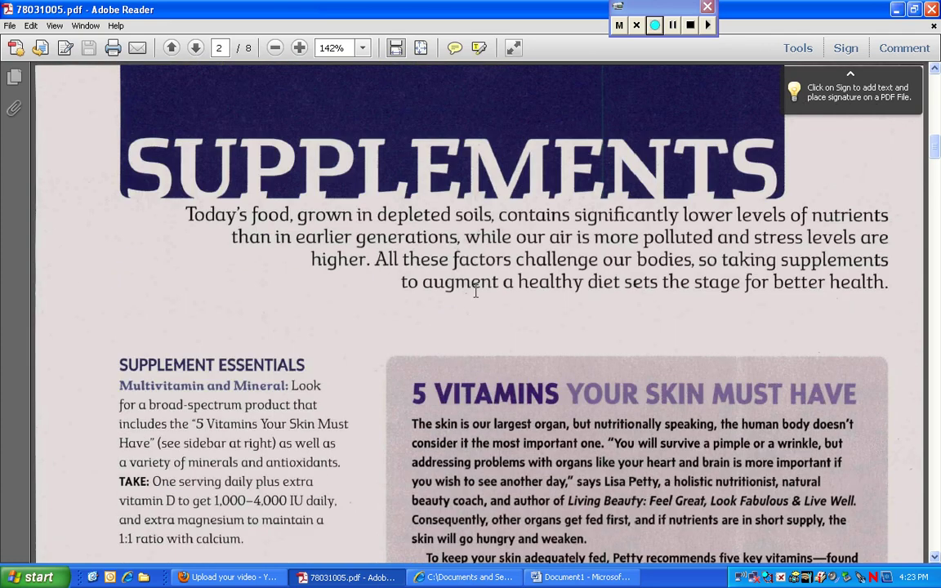
mouse_move(172, 214)
left_mouse_down()
mouse_move(910, 278)
mouse_move(897, 273)
left_mouse_up()
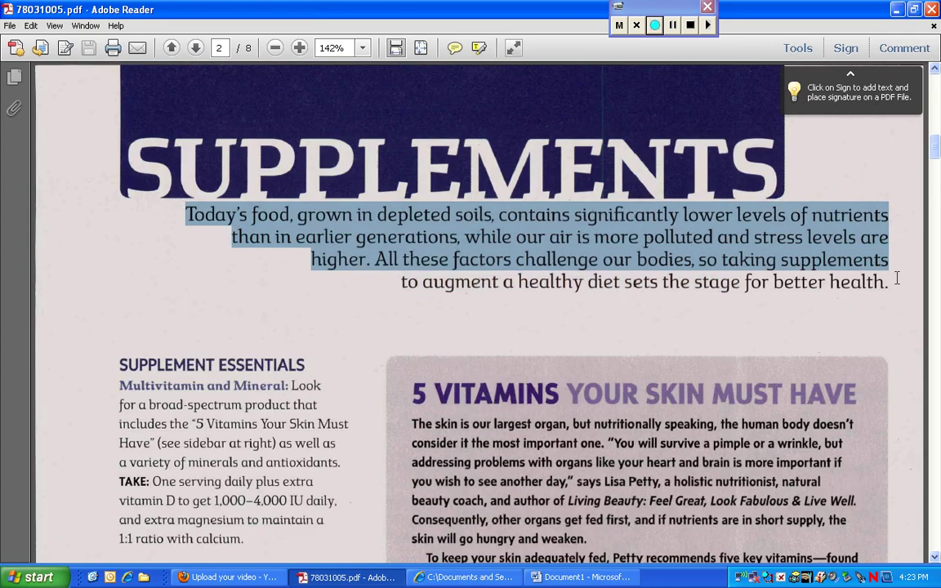
left_click(889, 285)
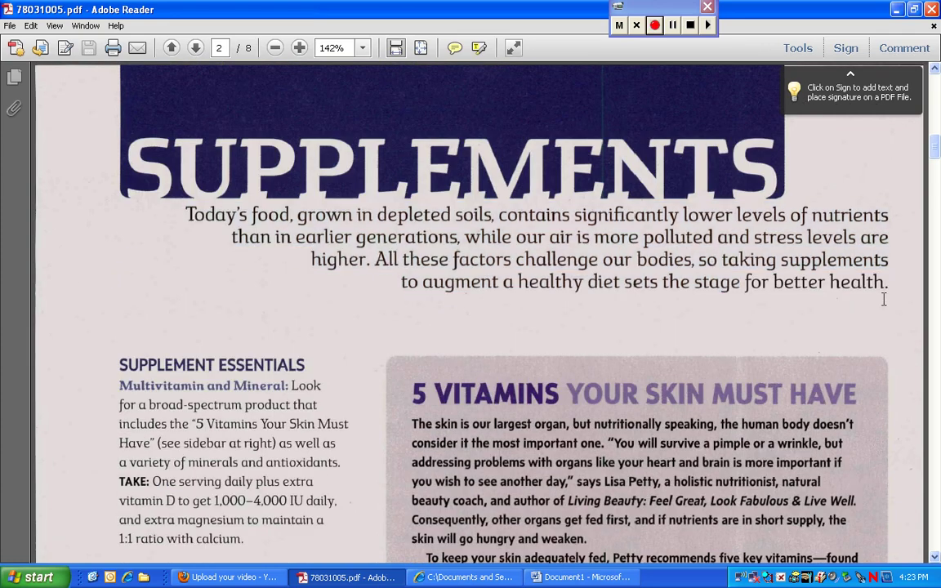
left_click(463, 577)
Copy the paragraph beginning 'Today's food' from the web article and return to Word
scroll(176, 205, "up", 10)
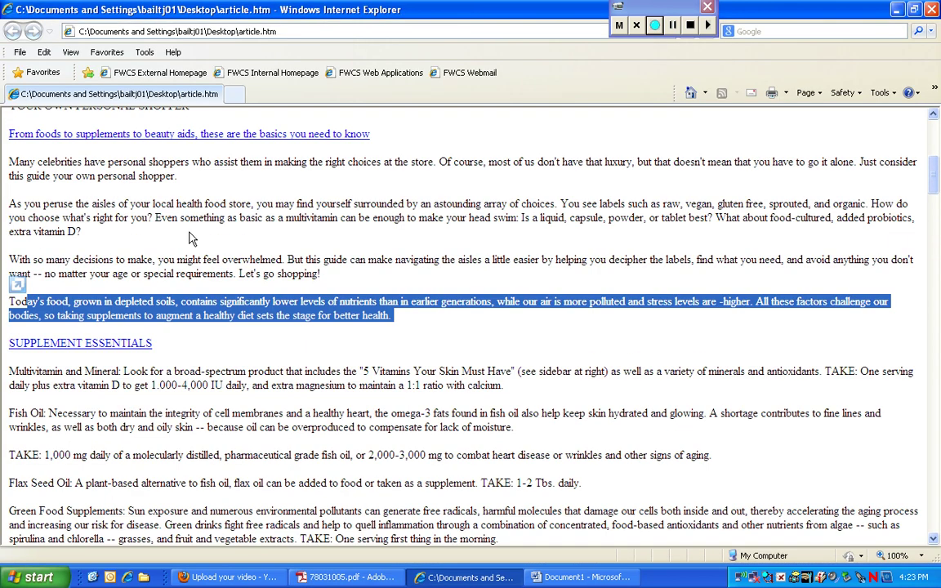
scroll(187, 229, "down", 10)
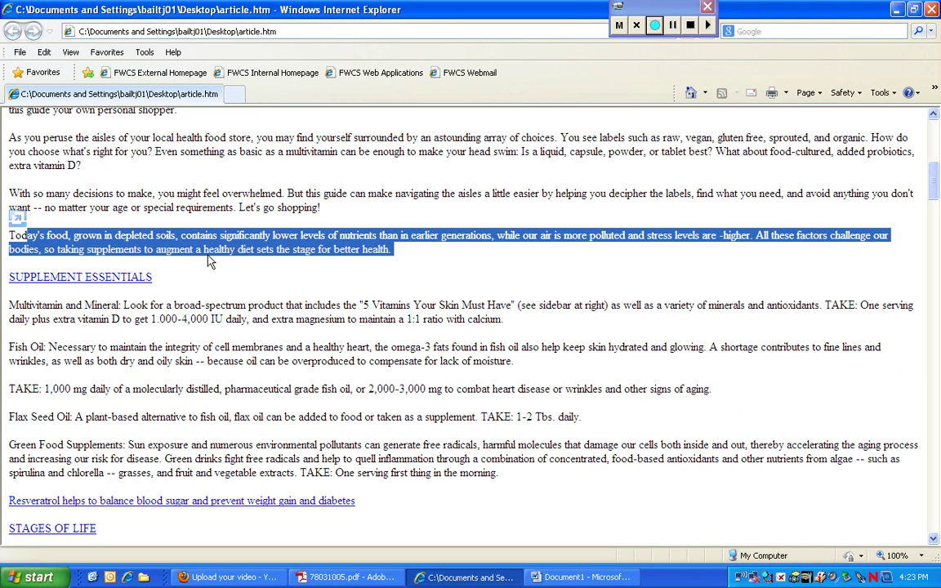
left_click(396, 258)
mouse_move(396, 255)
left_mouse_down()
mouse_move(10, 250)
mouse_move(10, 236)
left_mouse_up()
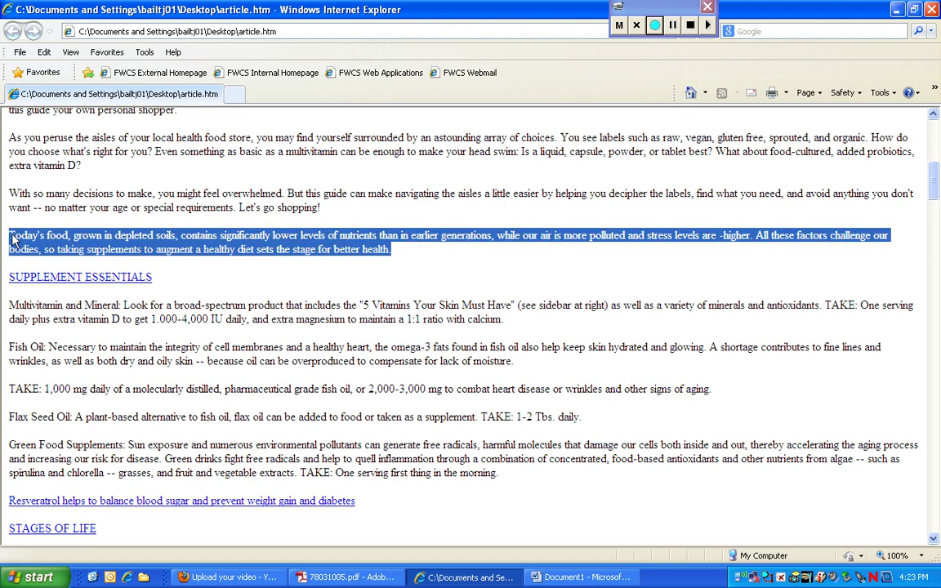
right_click(36, 239)
left_click(72, 260)
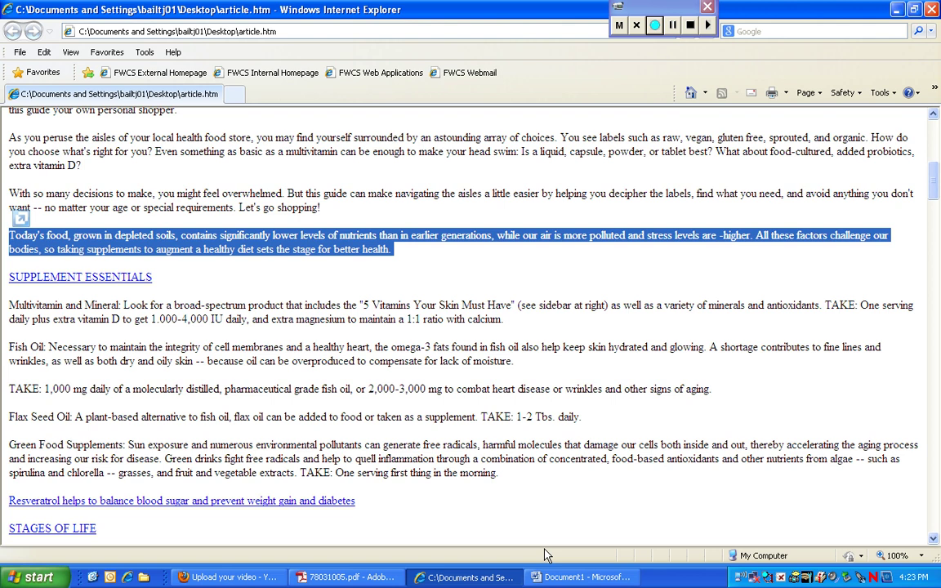
left_click(563, 577)
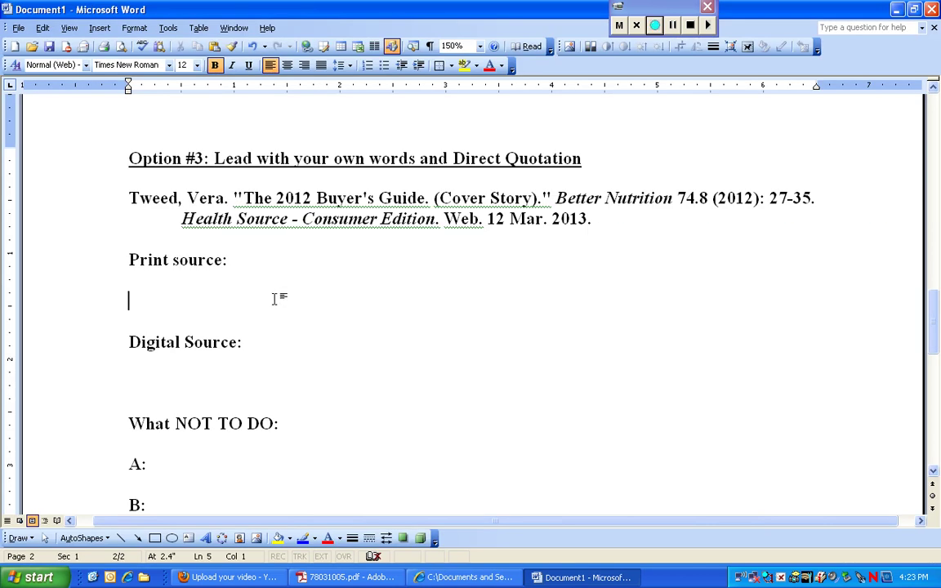
Type 'According to Vera Tweed, "' and paste the passage with Match Destination Formatting
type("According to ")
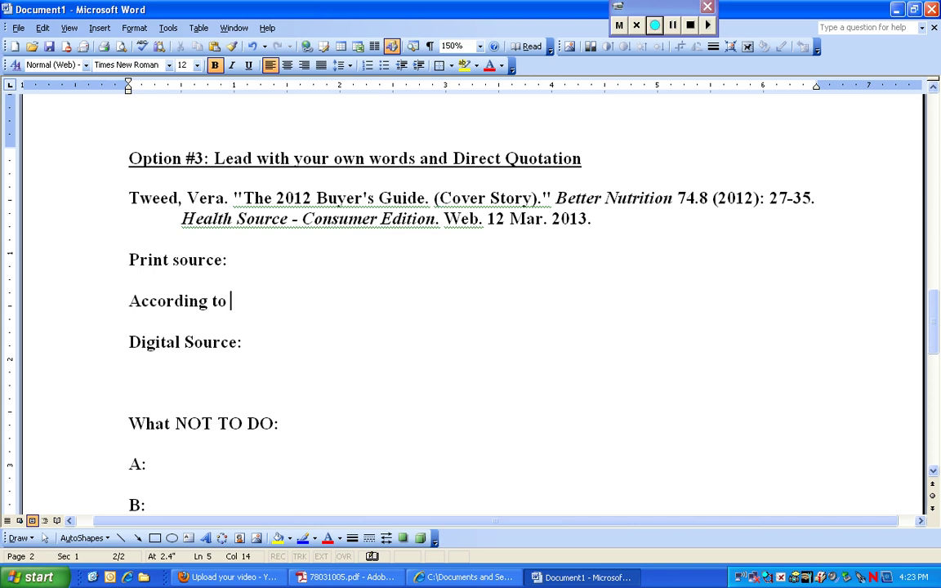
type("Vera Tweed, \"")
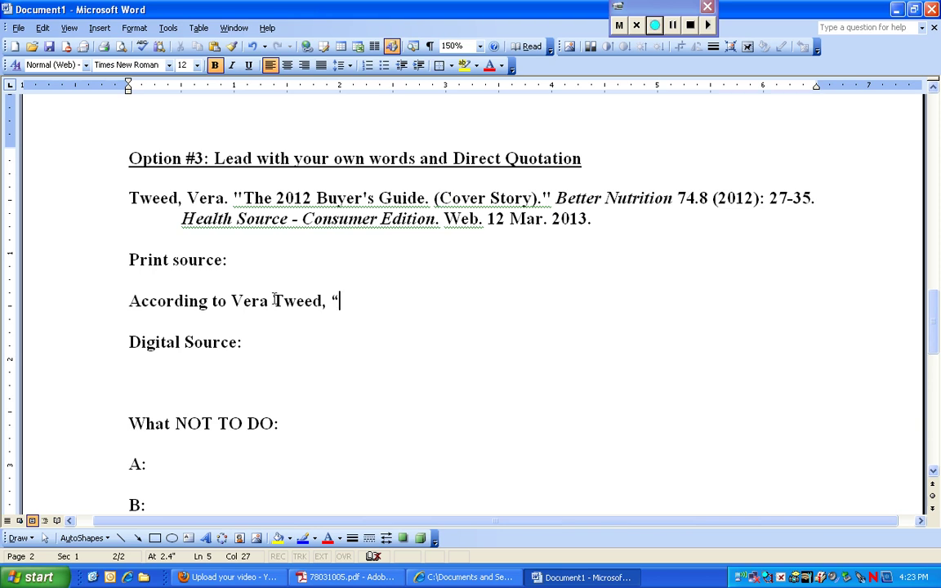
key("ctrl+v")
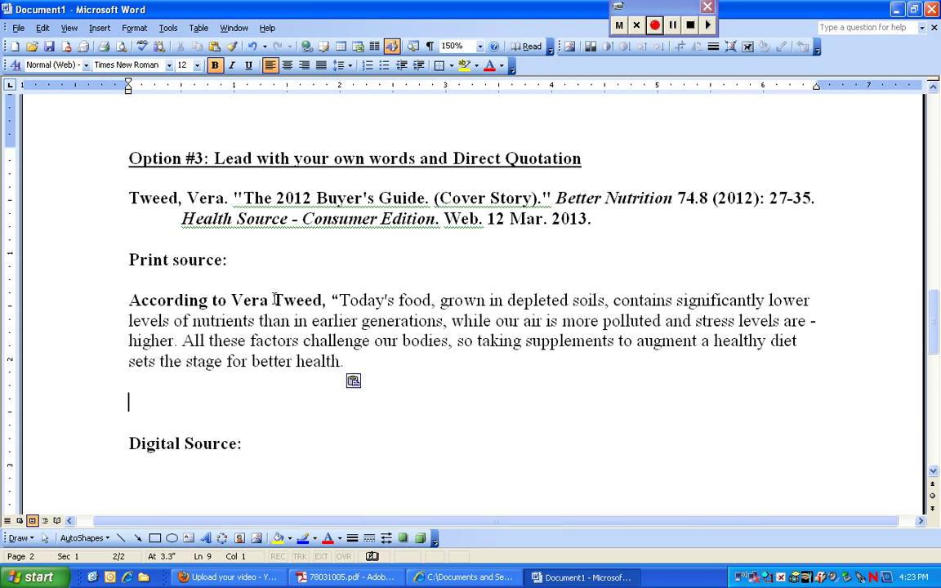
left_click(360, 382)
left_click(353, 418)
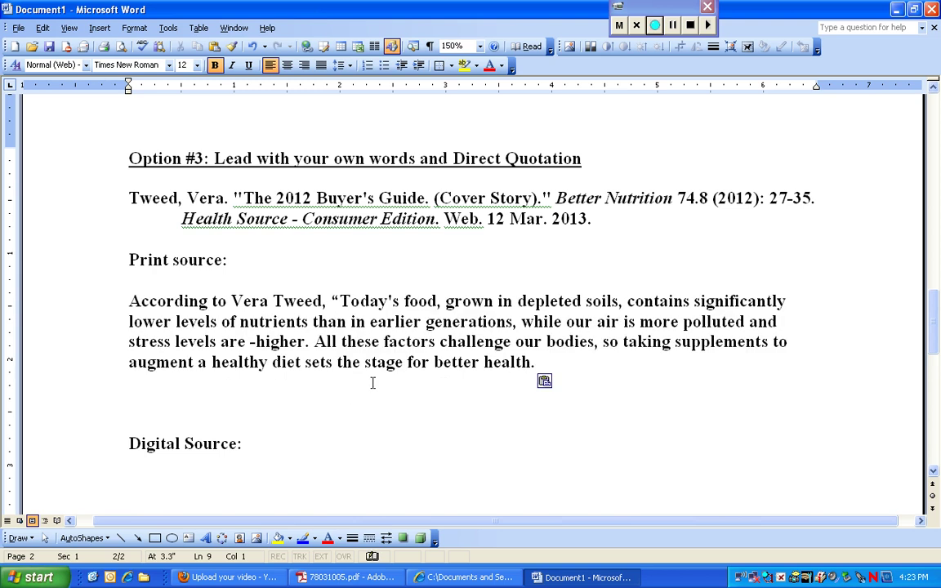
left_click(546, 363)
Replace the period after 'health' with a closing quote and add the citation (28)
key("BackSpace")
type("\" (")
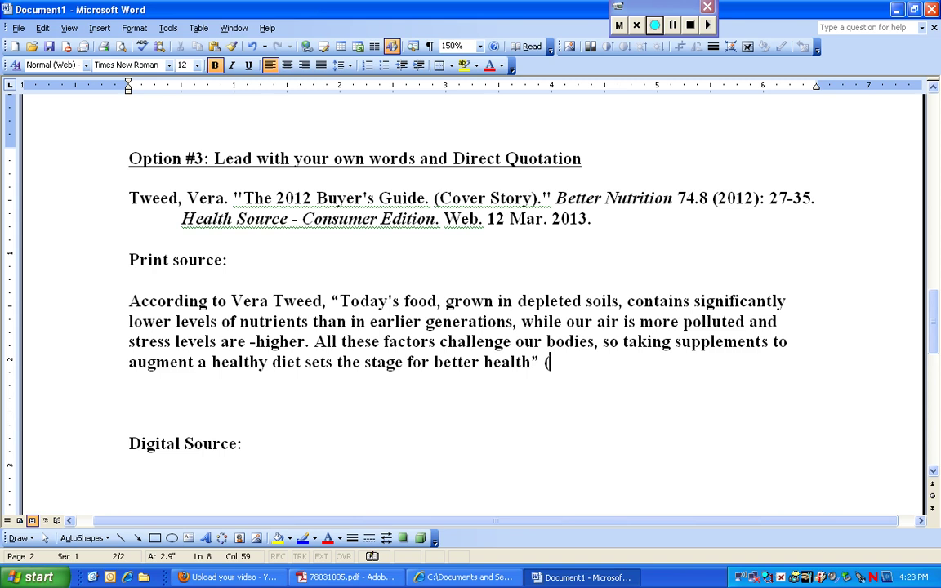
type("Tweed")
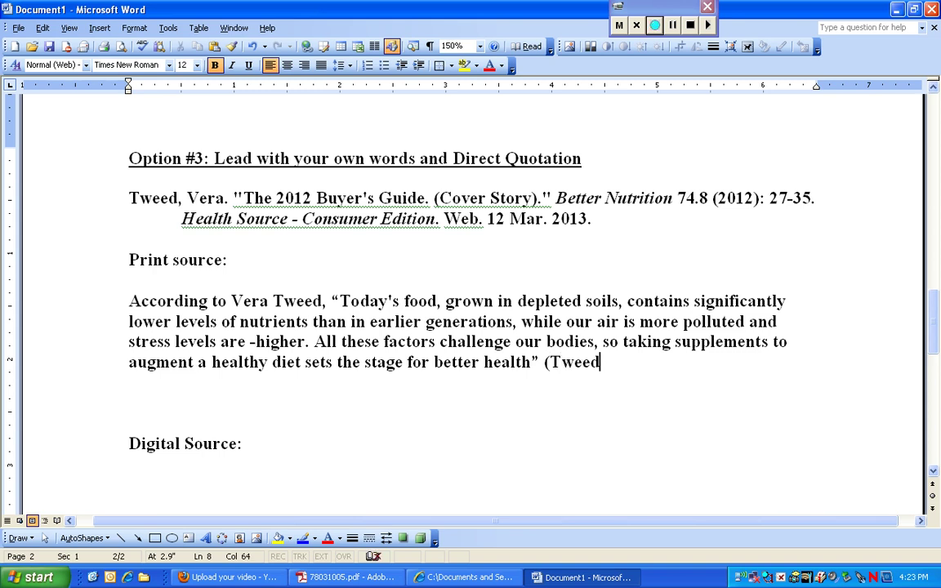
key("BackSpace")
key("BackSpace")
key("BackSpace")
key("BackSpace")
key("BackSpace")
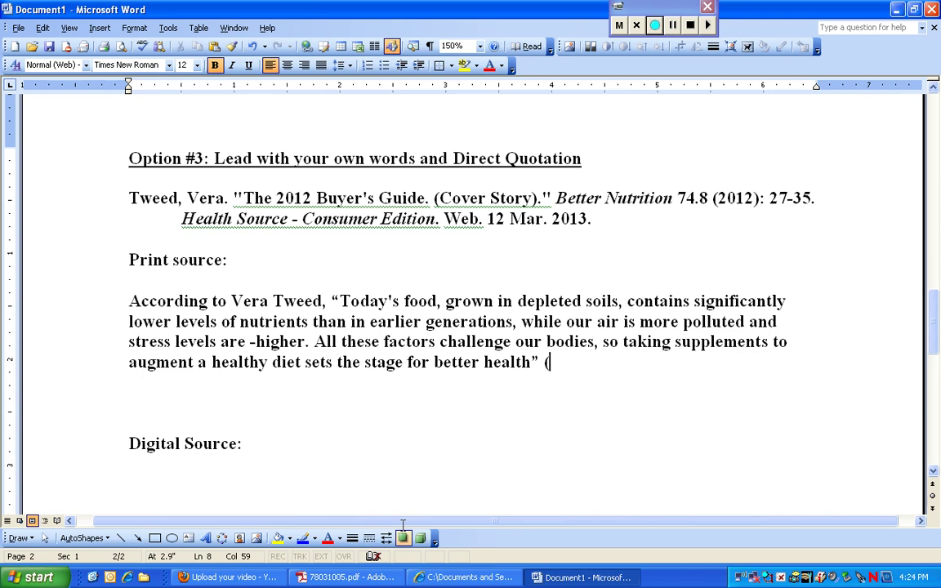
double_click(278, 300)
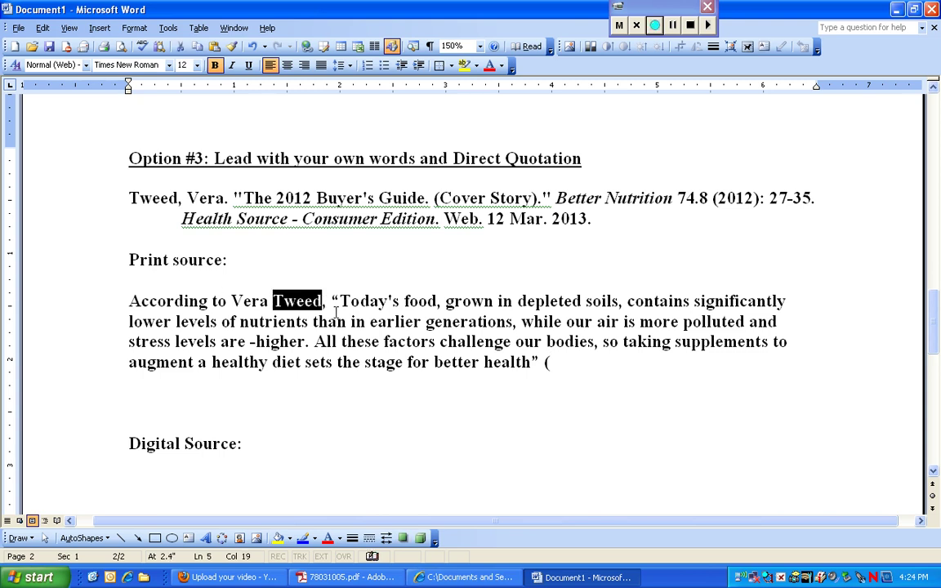
left_click(562, 365)
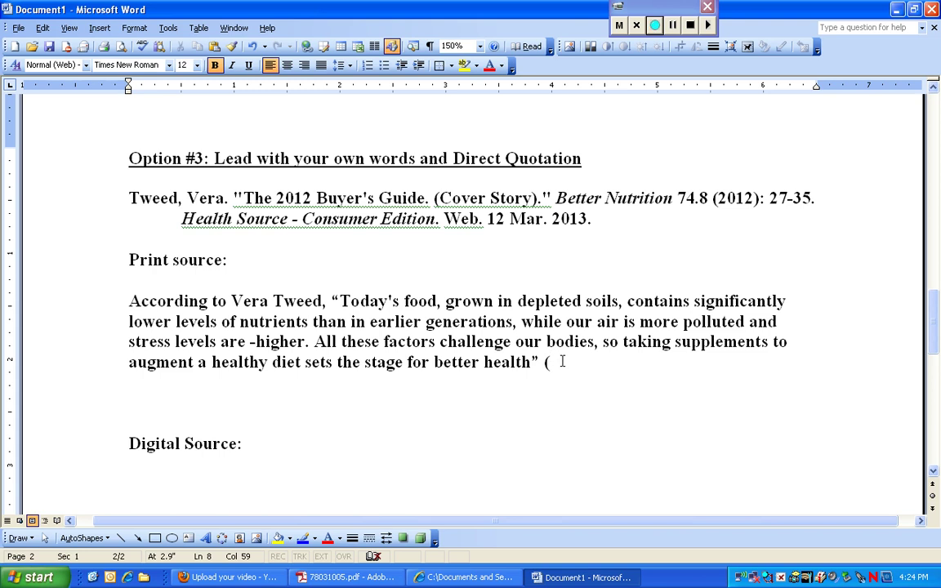
type("28).")
Check the finished quotation and its 'According to Vera Tweed' lead-in
left_click_drag(330, 301, 591, 364)
left_click(592, 361)
left_click_drag(325, 301, 129, 301)
left_click(185, 301)
left_click_drag(316, 301, 163, 296)
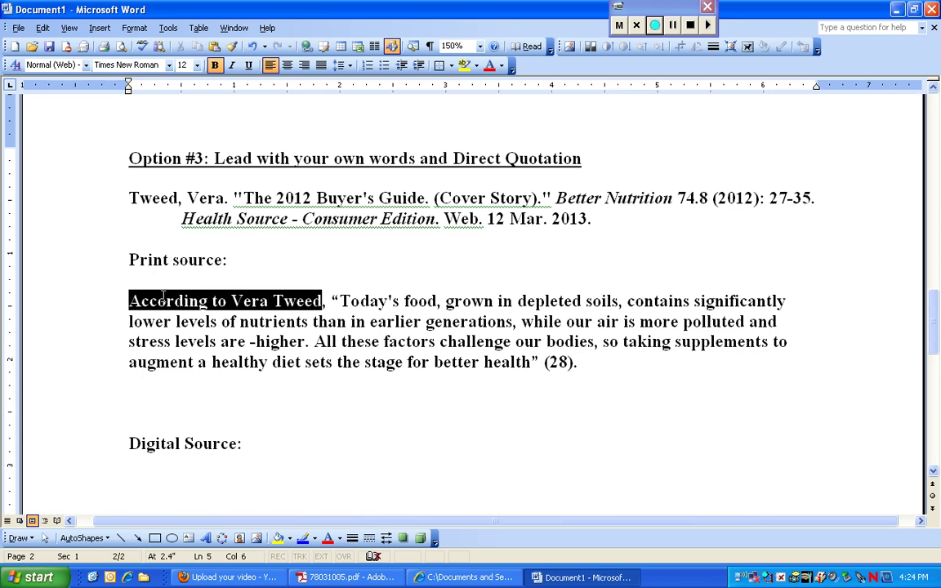
left_click(627, 364)
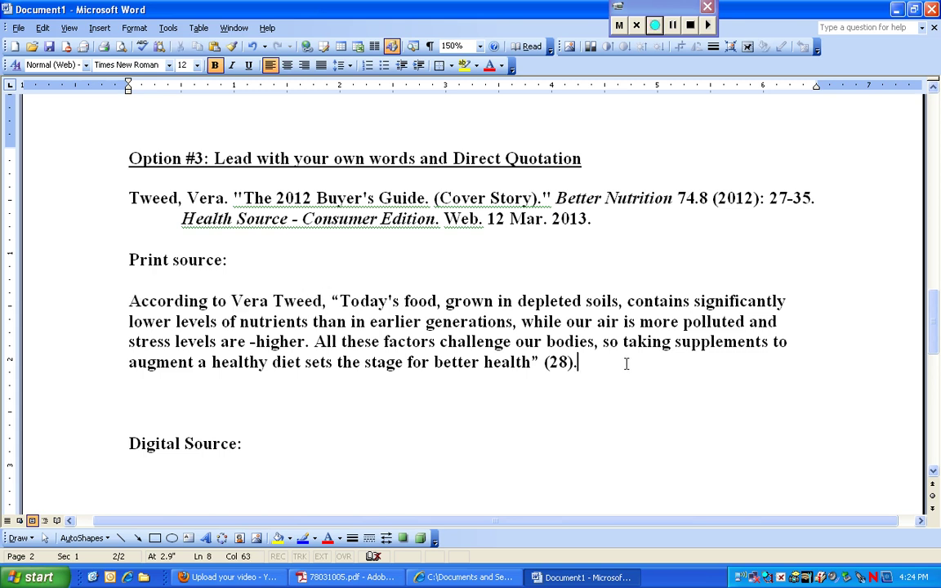
left_click(378, 444)
Paste the cited quotation under Digital Source and change its citation from (28) to (Tweed)
left_click_drag(128, 301, 543, 341)
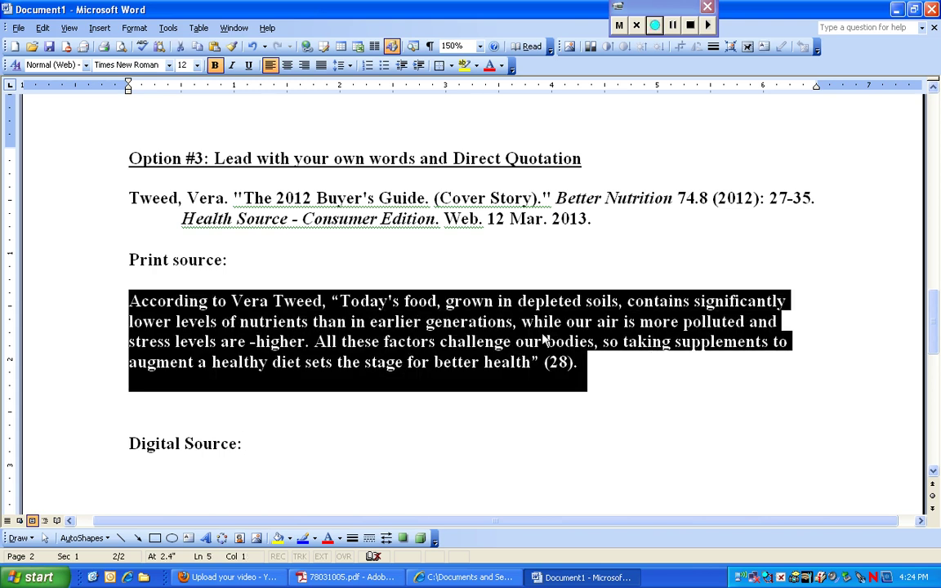
scroll(430, 409, "down", 2)
left_click(314, 363)
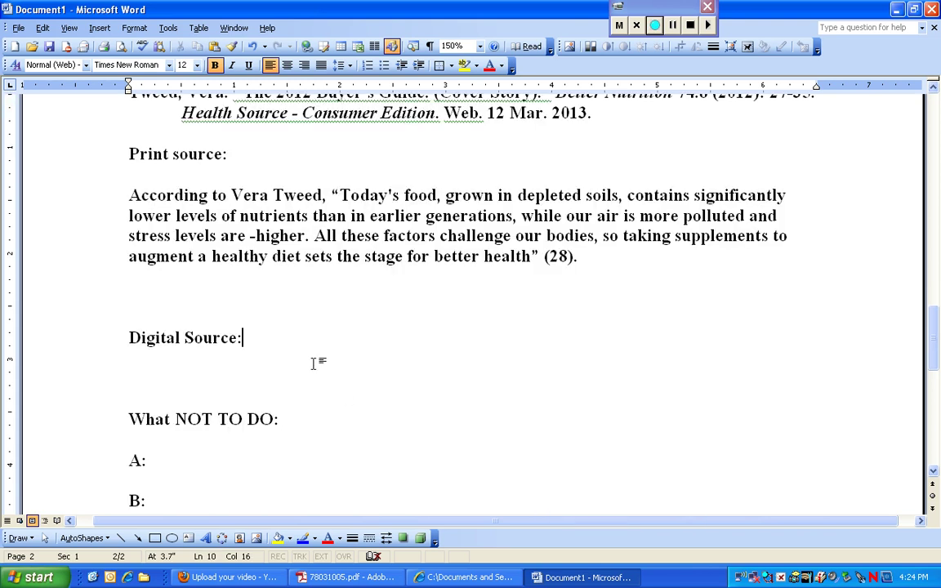
key("Return")
key("ctrl+v")
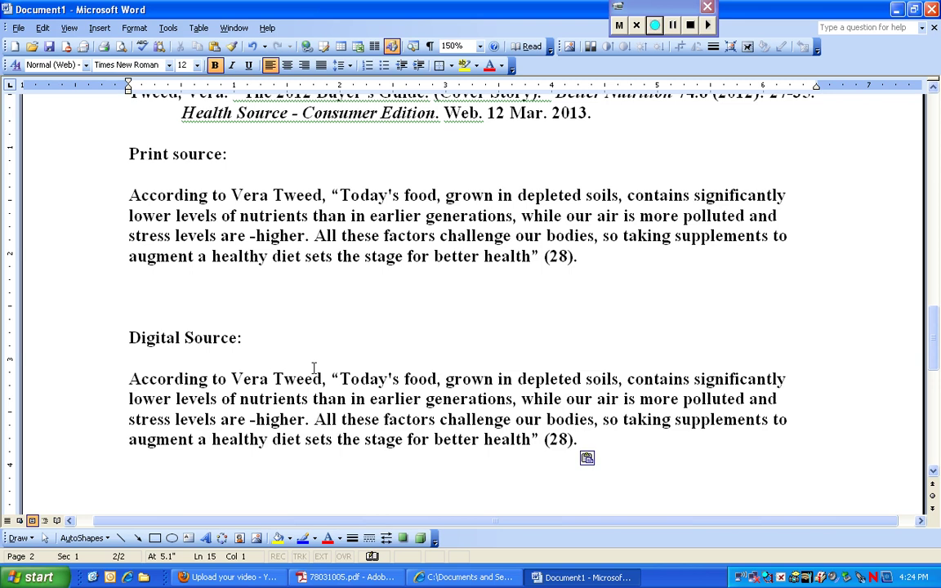
left_click(567, 439)
key("BackSpace")
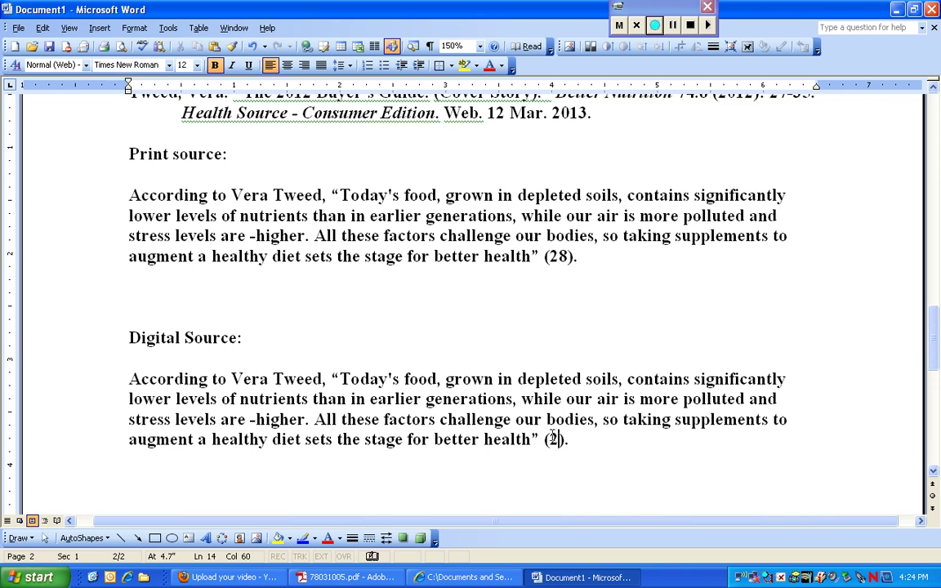
key("BackSpace")
type("Tweed")
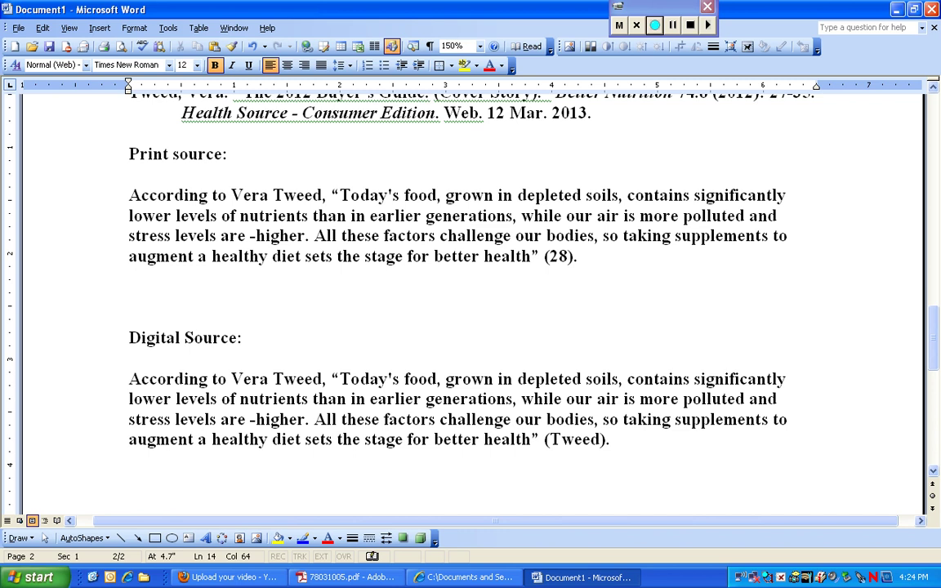
key("End")
Remove the extra blank lines before What NOT TO DO and place the cursor after A:
left_click_drag(128, 195, 608, 271)
left_click(609, 271)
scroll(586, 280, "down", 1)
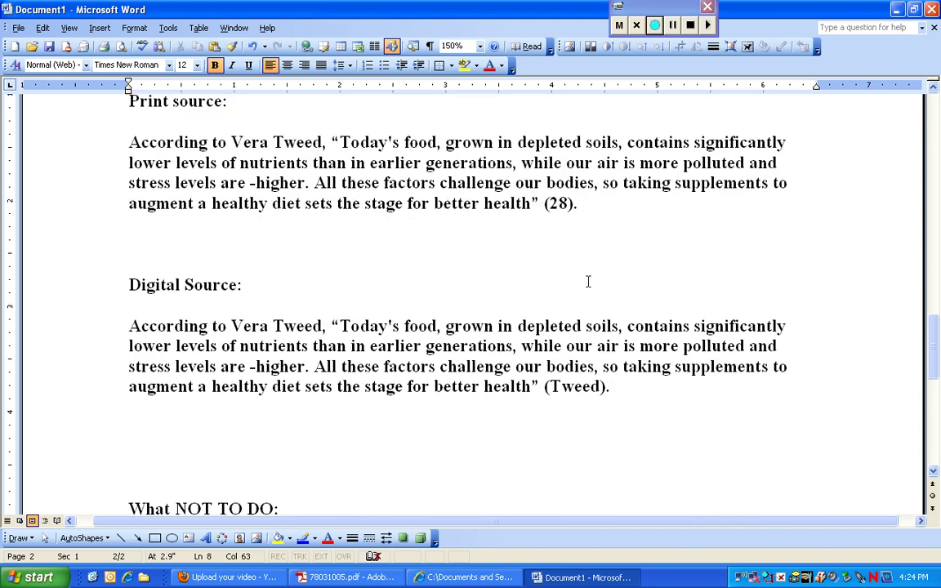
left_click(306, 471)
key("BackSpace")
key("BackSpace")
left_click(272, 472)
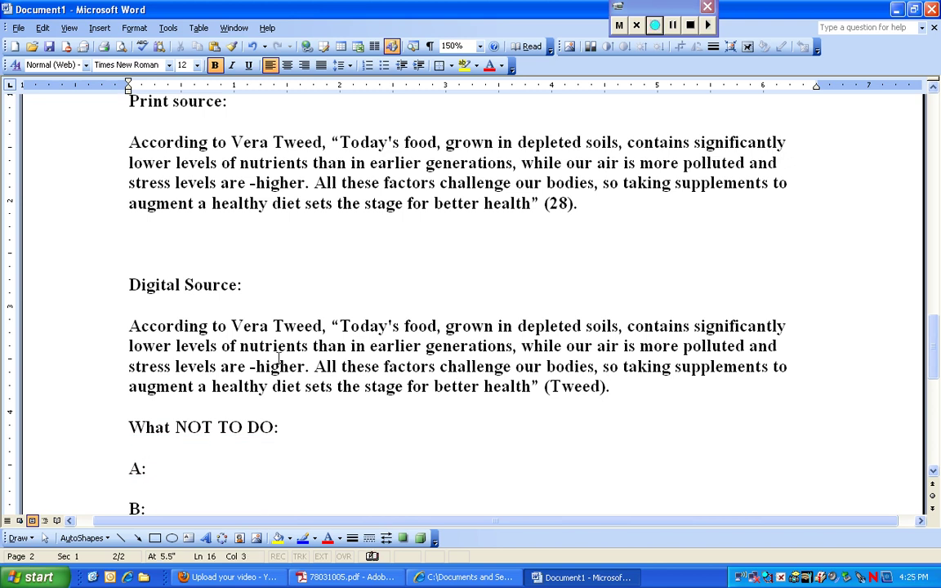
scroll(317, 282, "down", 2)
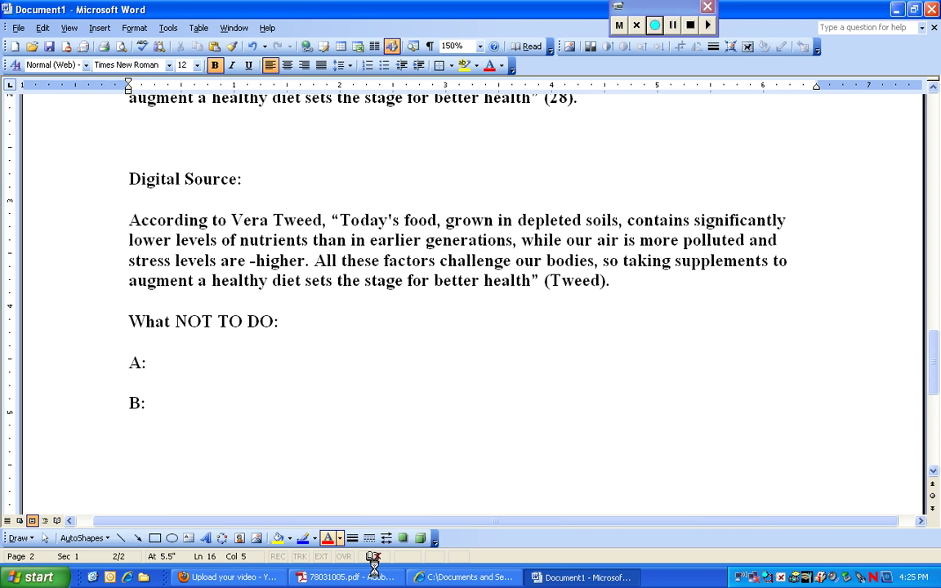
Copy the selected article passage from Internet Explorer and return to Word
left_click(469, 577)
right_click(154, 215)
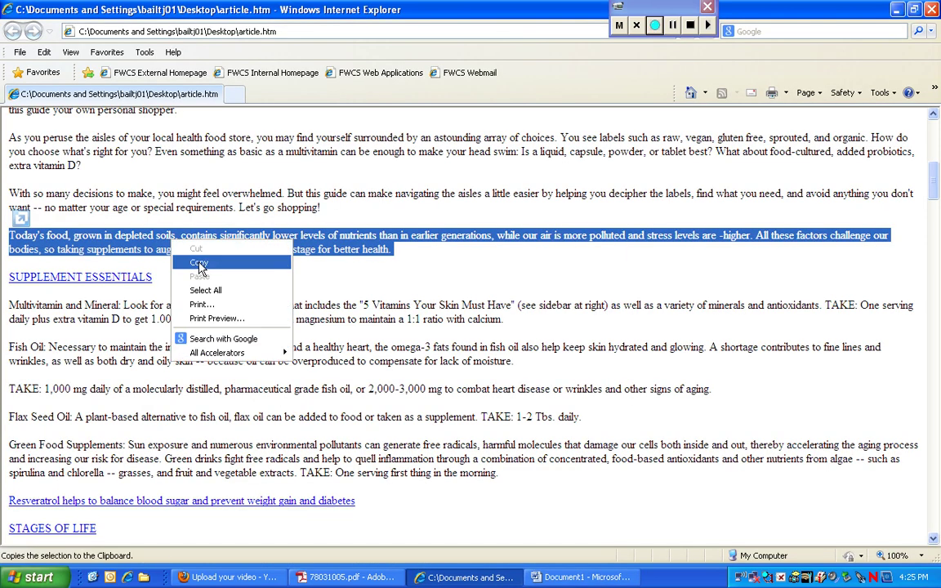
left_click(178, 236)
left_click(570, 563)
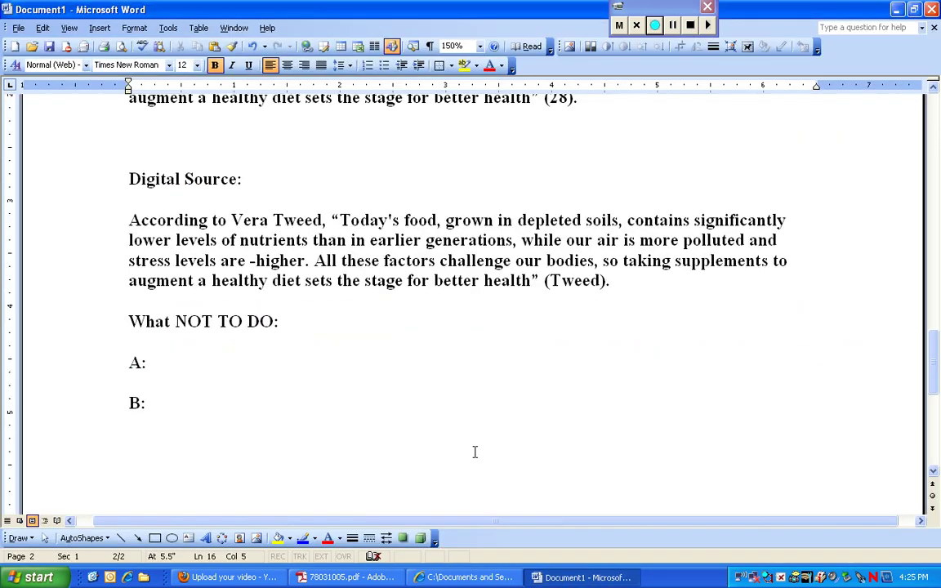
Paste the 'Today's food' passage after A: unquoted and remove the blank lines above B:
key("ctrl+v")
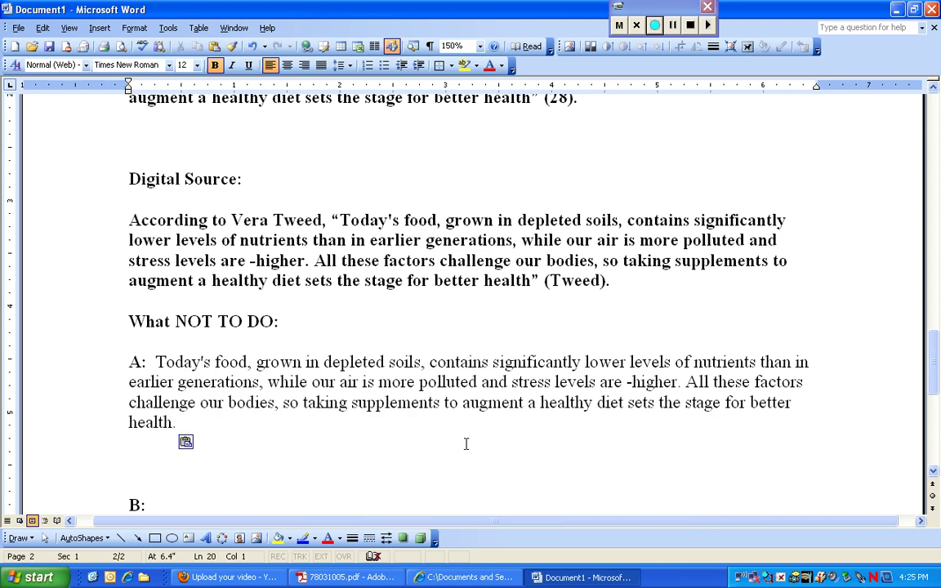
scroll(452, 414, "down", 1)
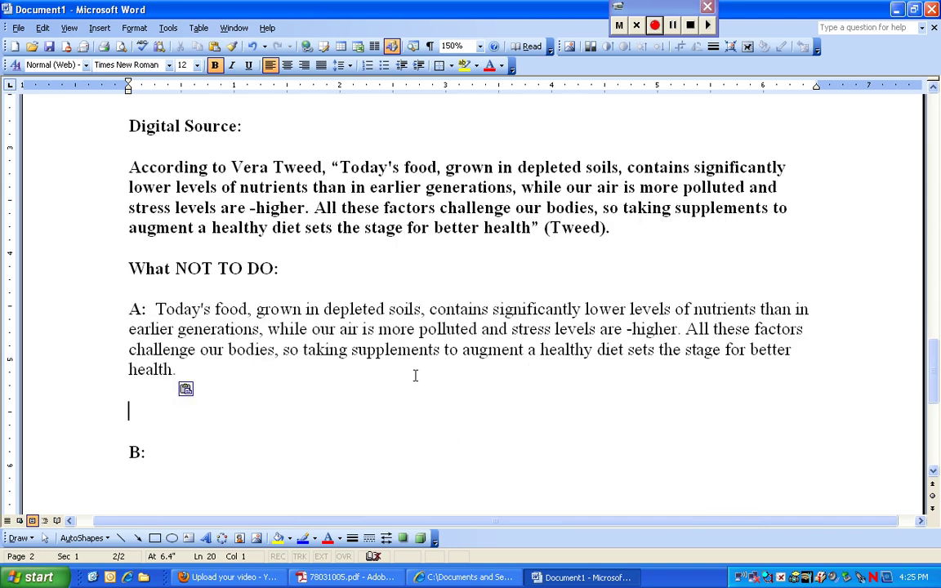
left_click(157, 308)
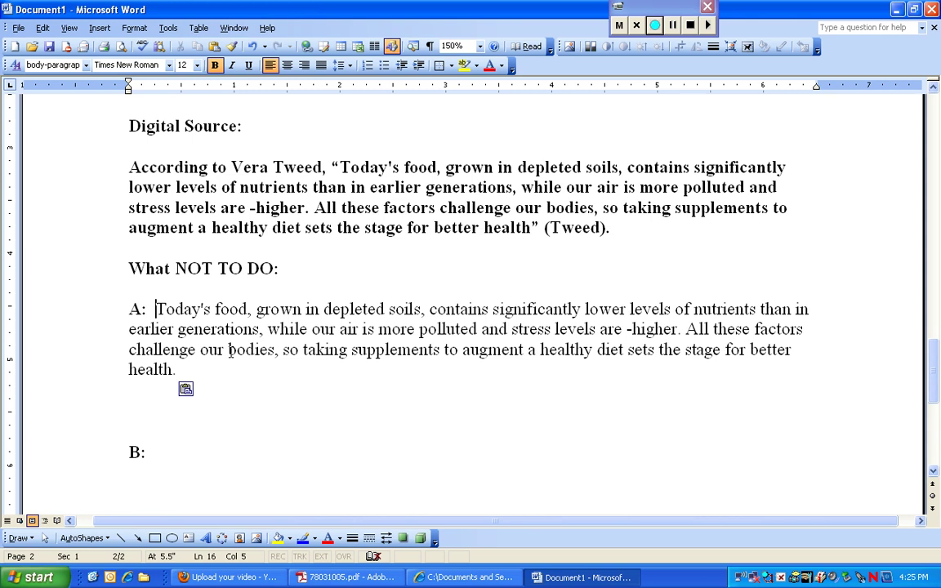
left_click(212, 372)
left_click(211, 421)
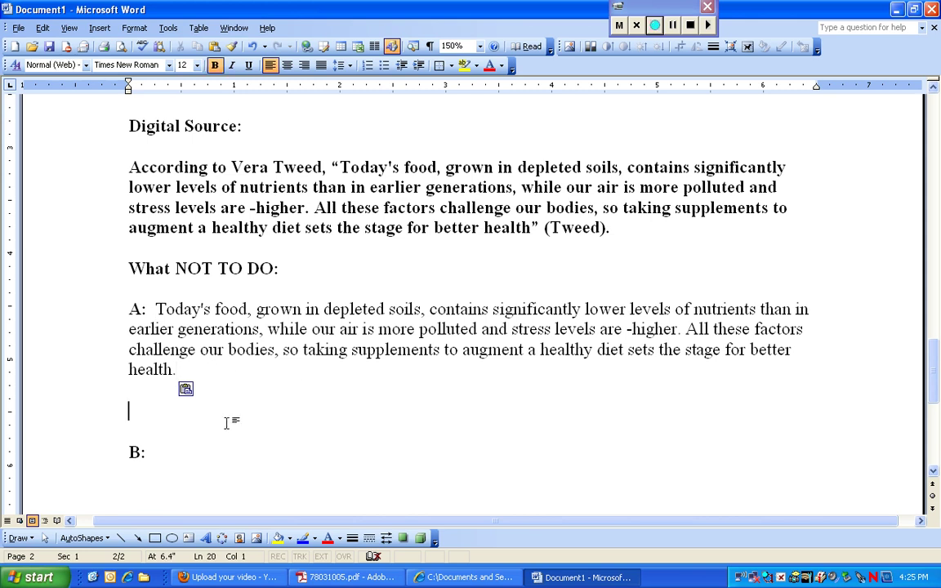
key("BackSpace")
key("BackSpace")
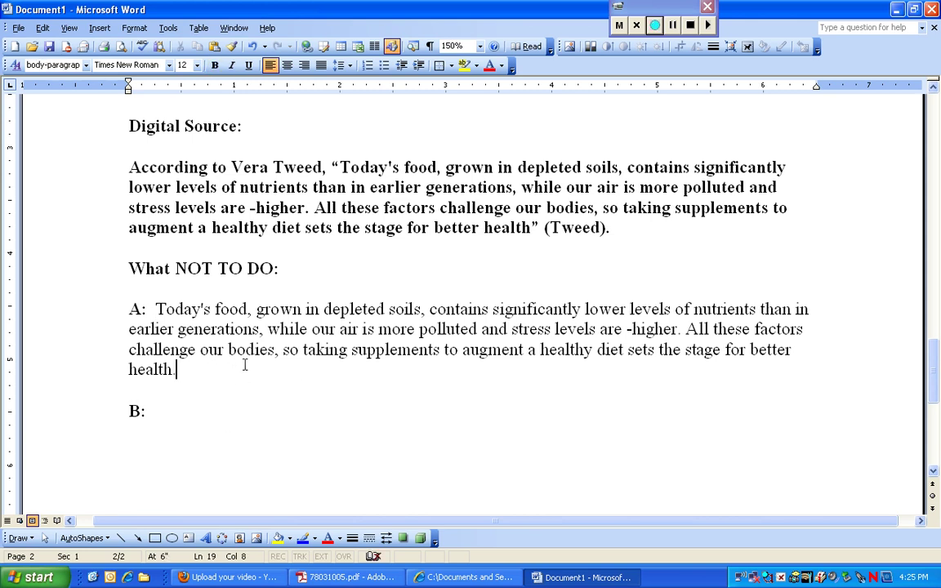
Add a bold 'PLAGIARISM!!!' label after the passage in example A
type("PLAGIARISM")
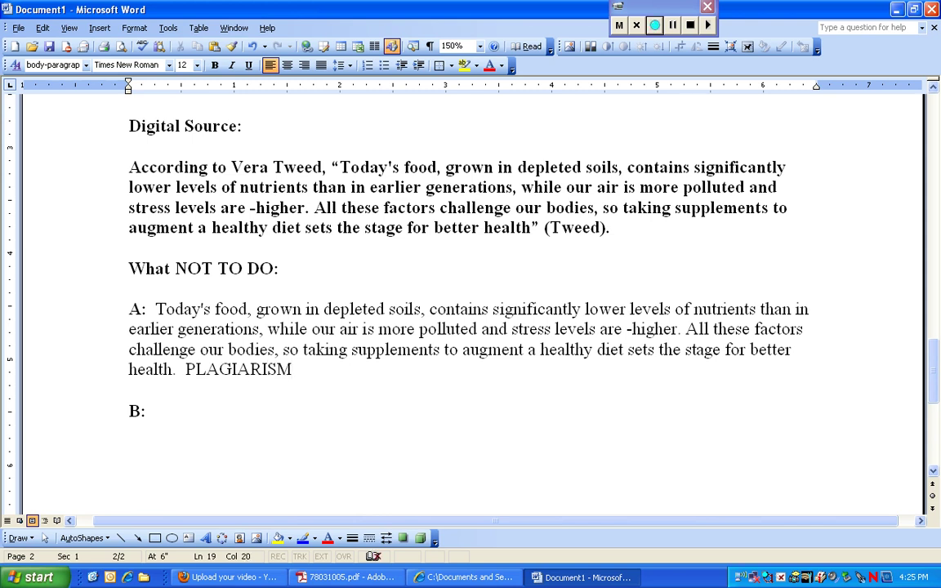
type("!!!")
left_click_drag(186, 375, 325, 374)
left_click(215, 64)
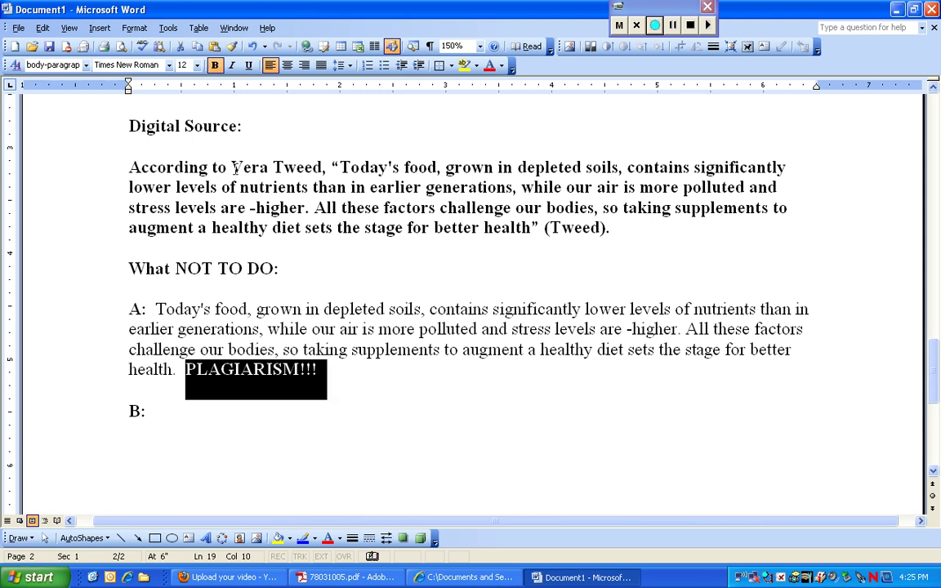
left_click(330, 402)
left_click(317, 369)
Review the (Tweed) citation and the 'According to Vera Tweed' attribution, then place the cursor after B:
left_click_drag(611, 228, 561, 231)
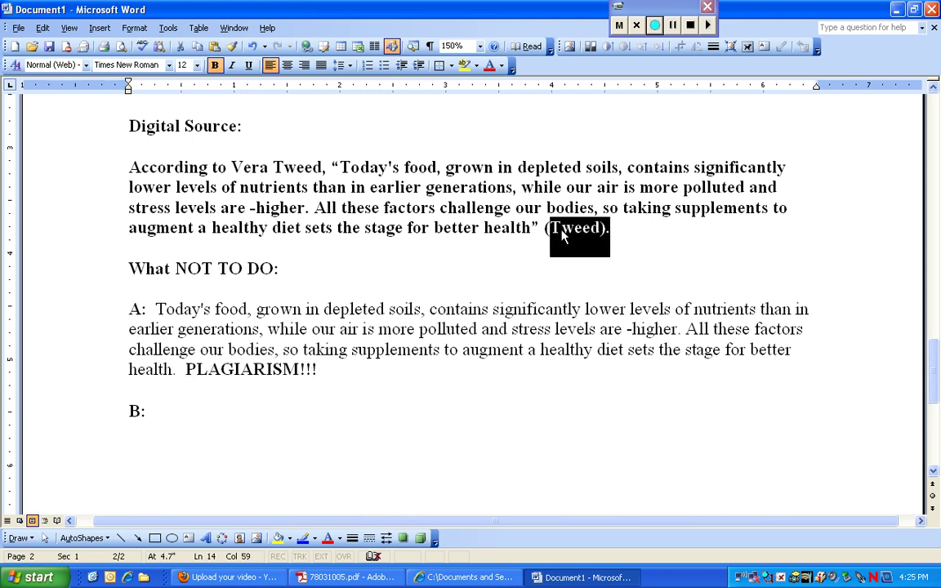
left_click(561, 231)
left_click_drag(325, 167, 129, 166)
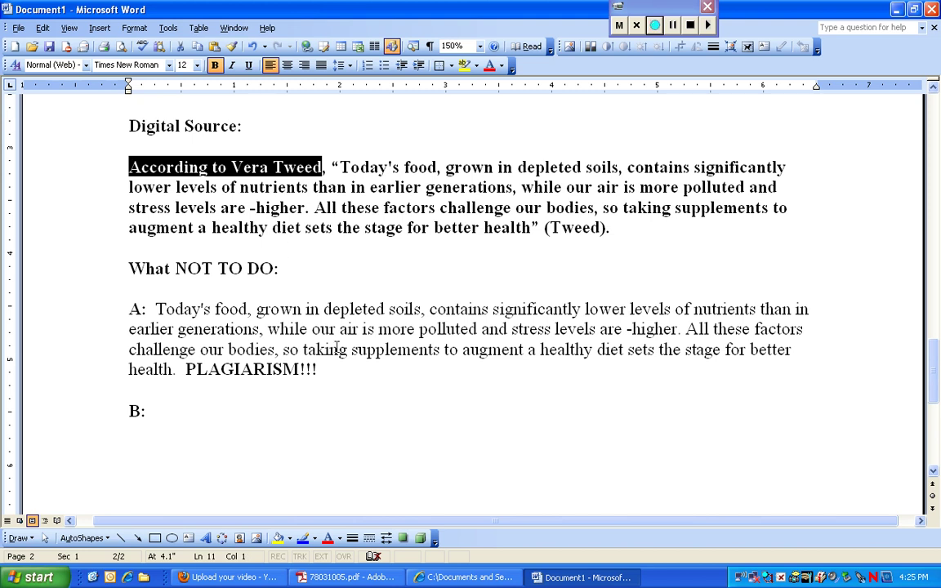
left_click(299, 411)
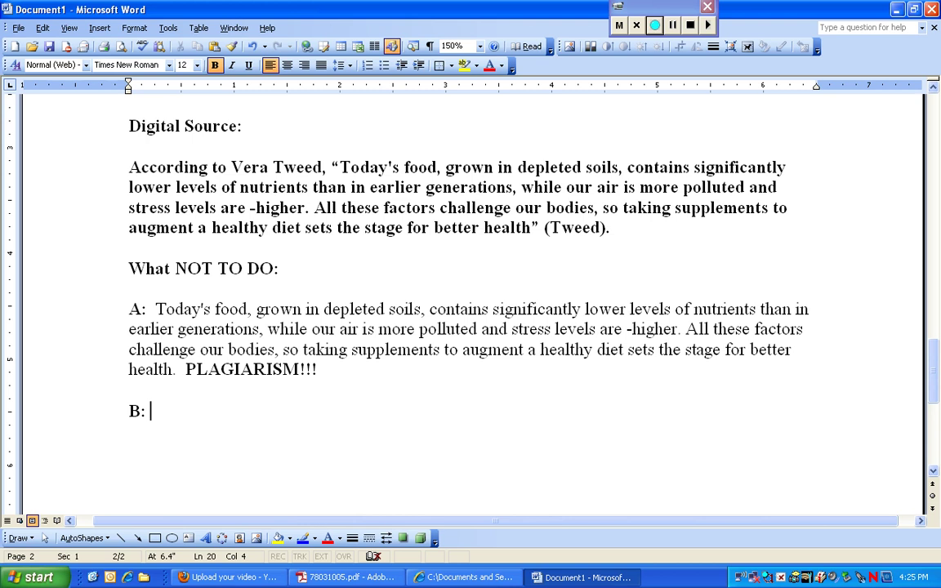
Paste the passage after B:, enclose it in quotation marks and end it with (Tweed)
key("ctrl+v")
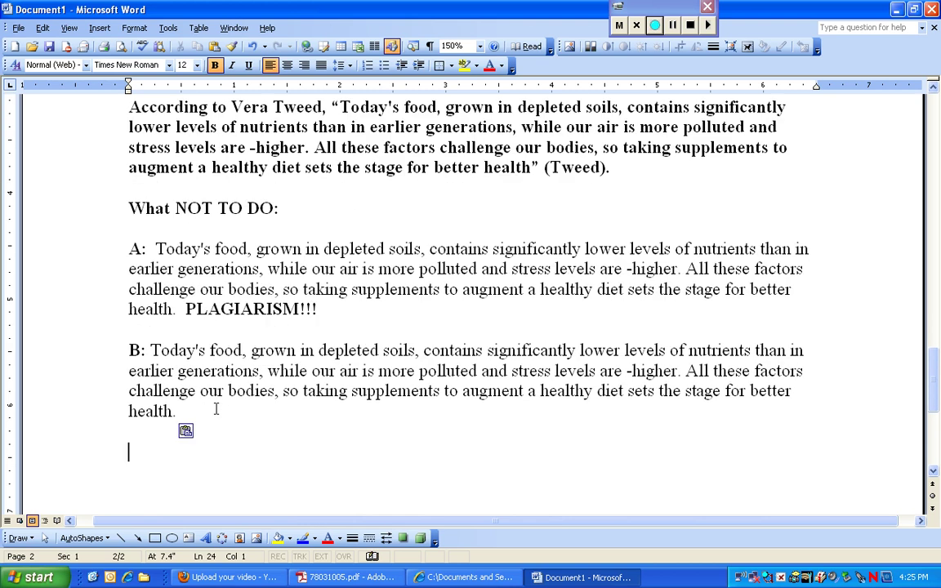
left_click(149, 350)
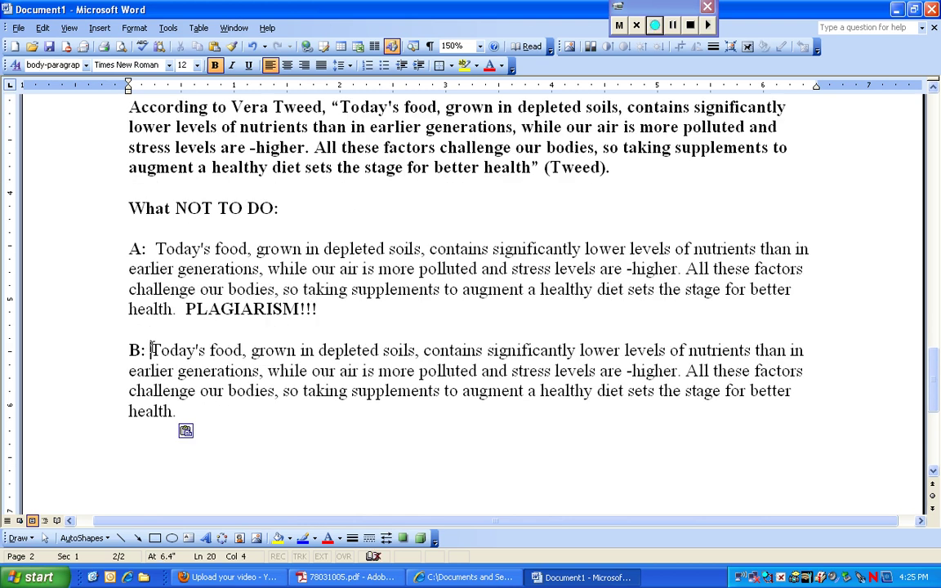
type("\"")
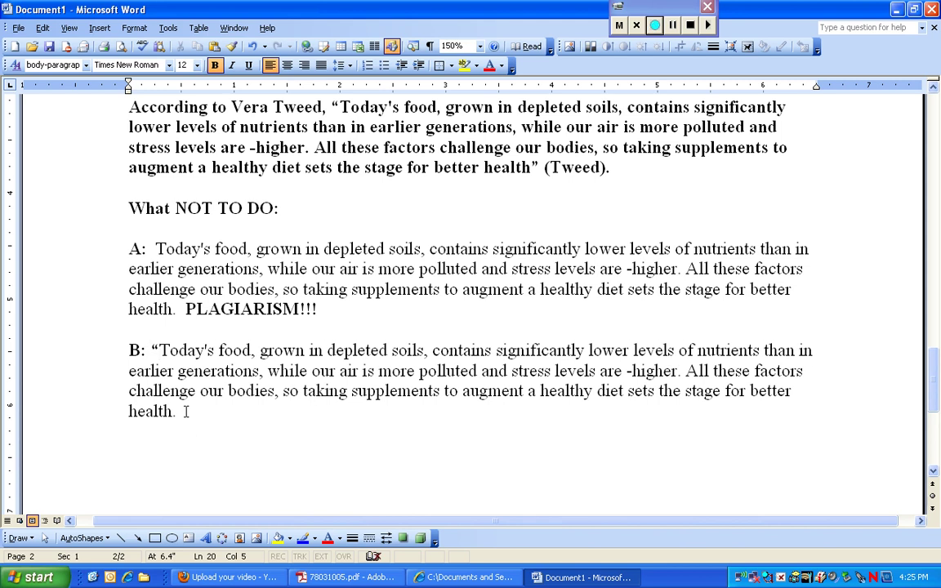
left_click(185, 410)
key("BackSpace")
type("\"")
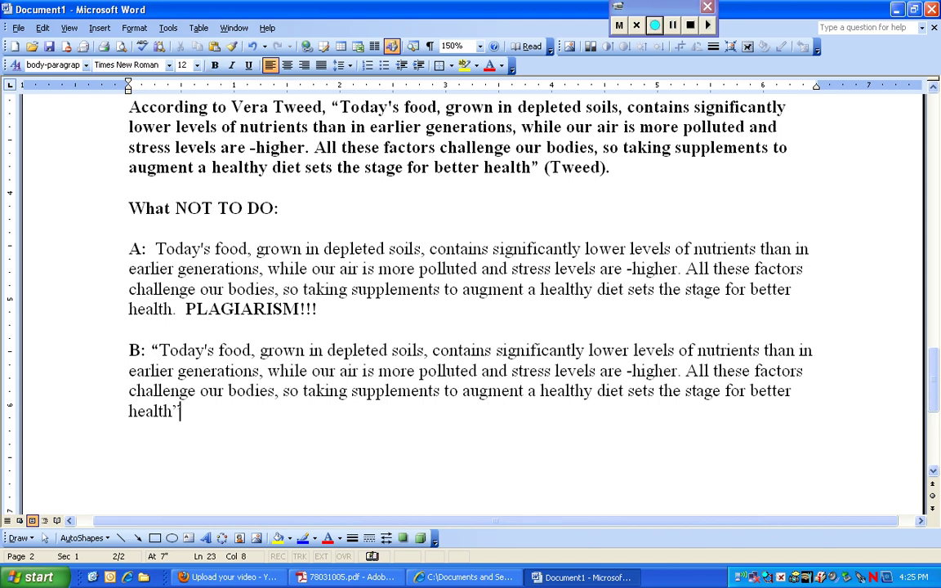
type(" (Twee")
key("BackSpace")
key("BackSpace")
type("eed).")
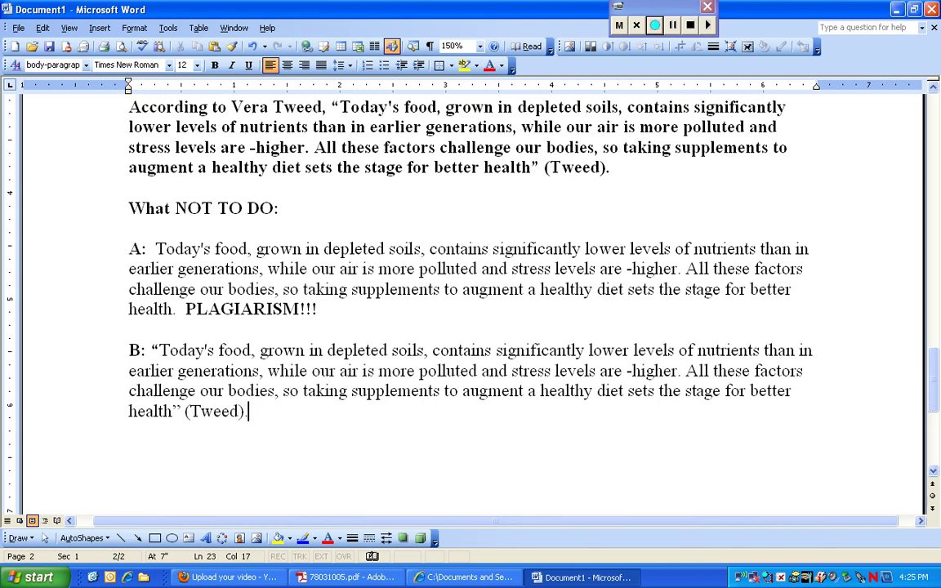
left_click_drag(151, 350, 279, 412)
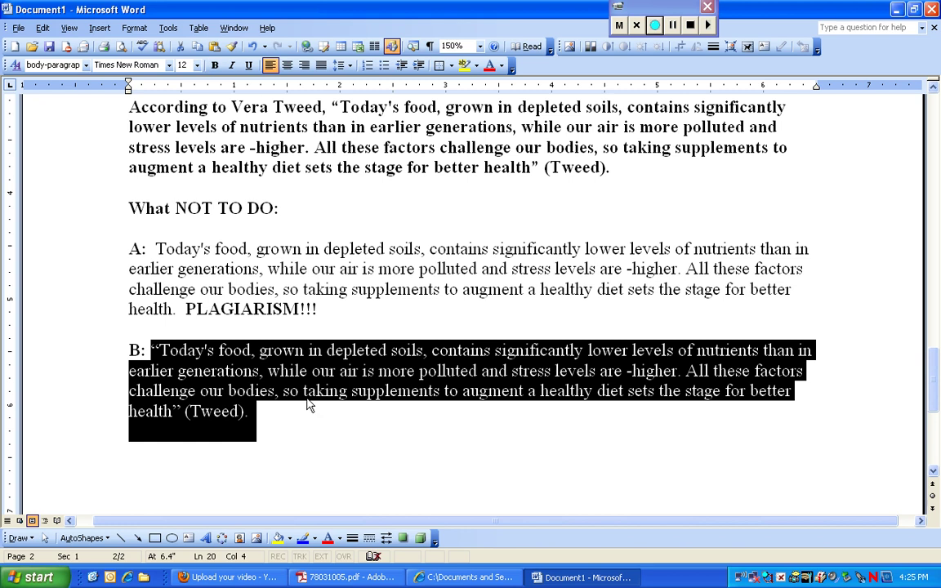
left_click(214, 64)
left_click(406, 444)
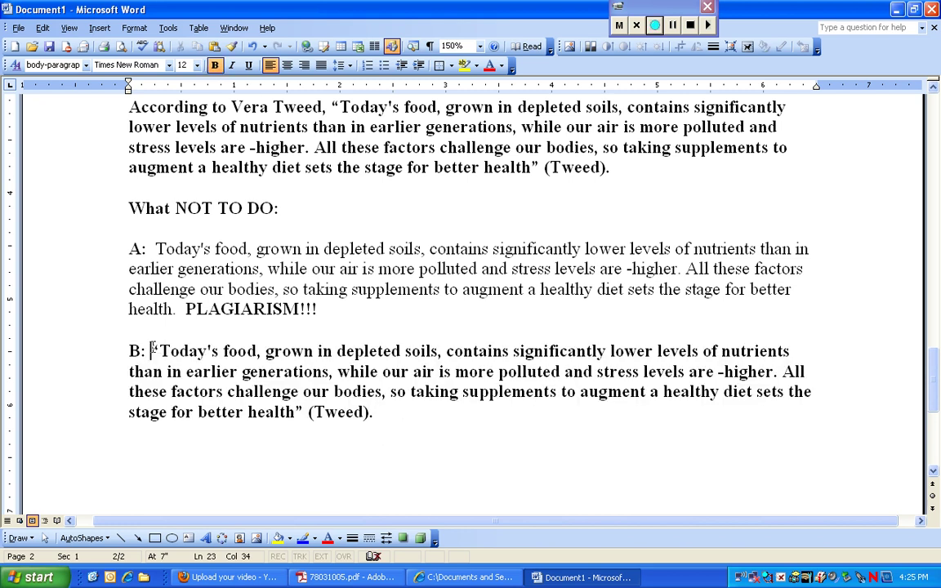
mouse_move(152, 350)
left_mouse_down()
mouse_move(208, 351)
mouse_move(299, 392)
mouse_move(311, 406)
mouse_move(304, 408)
left_mouse_up()
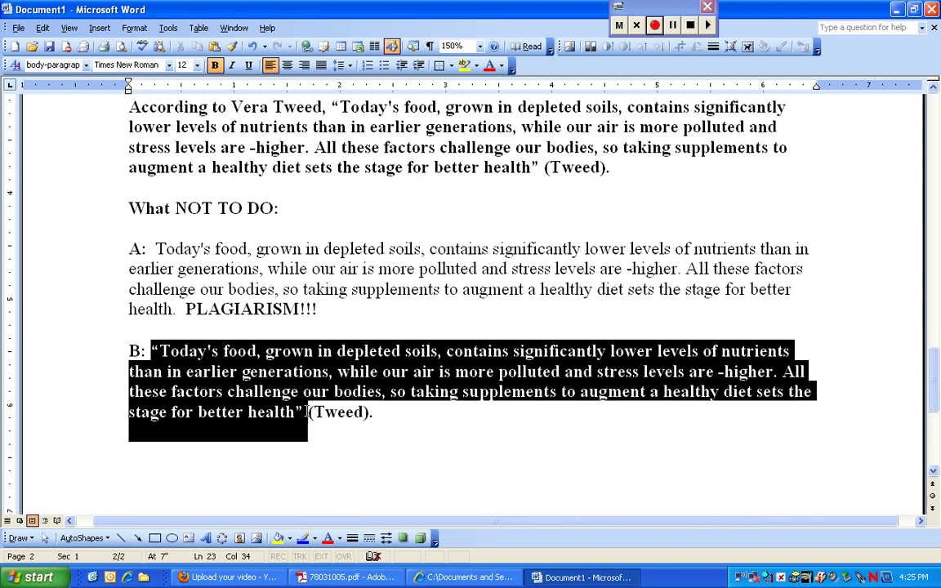
left_click(366, 311)
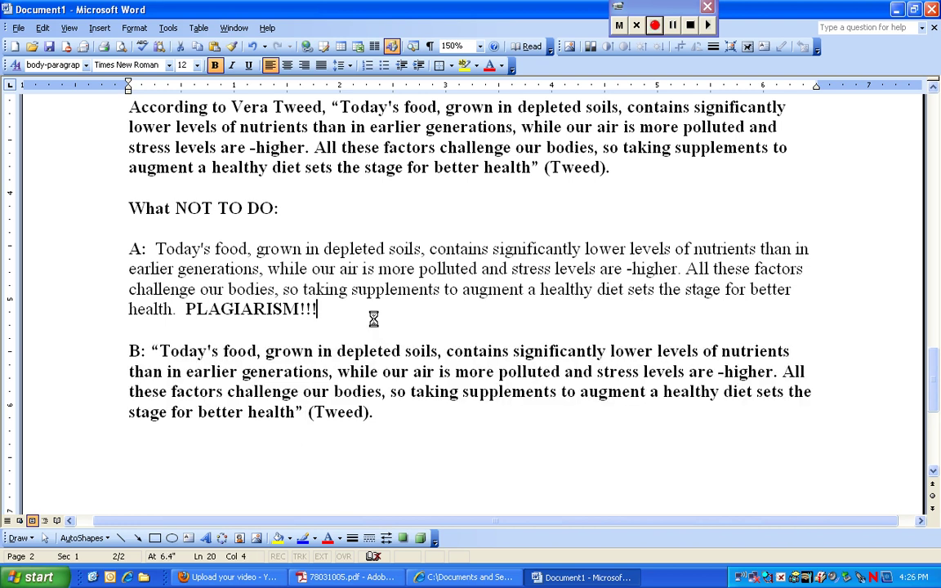
left_click_drag(309, 412, 374, 412)
left_click(393, 412)
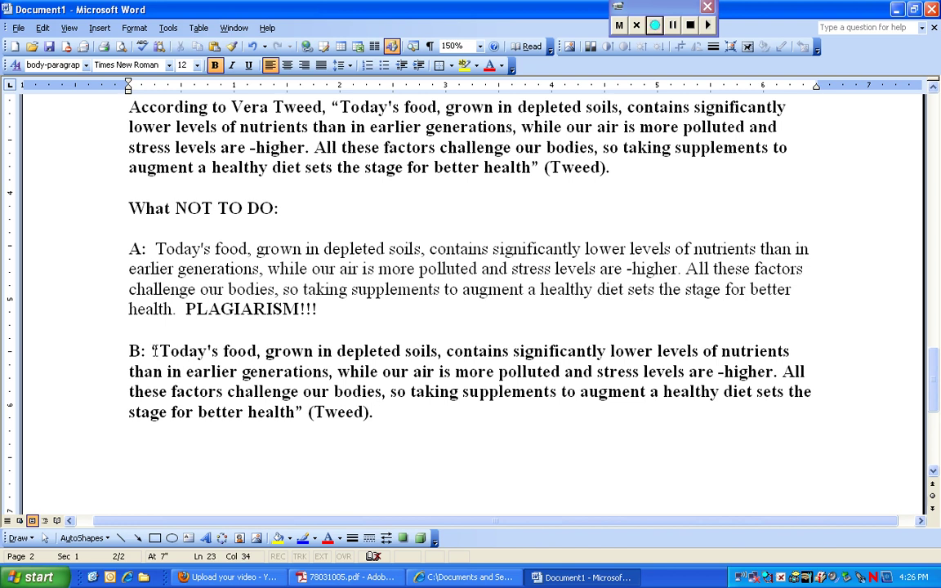
left_click(154, 351)
left_click(306, 413)
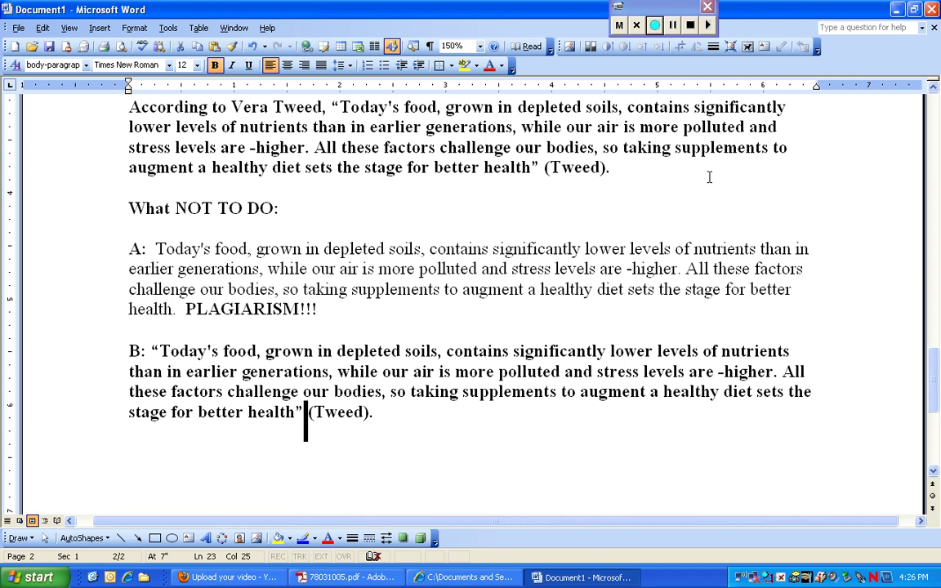
left_click(324, 353)
left_click_drag(152, 351, 393, 417)
left_click(301, 309)
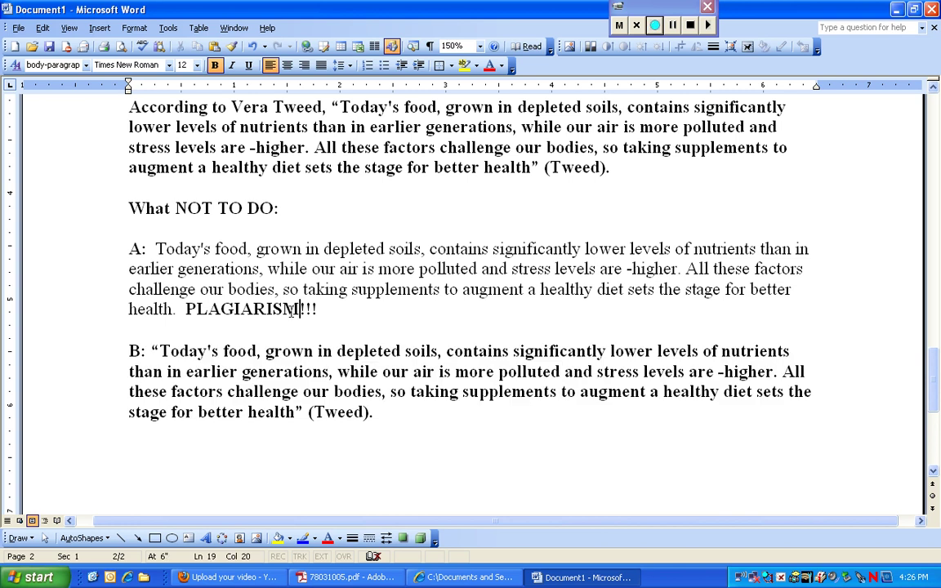
mouse_move(185, 311)
left_mouse_down()
mouse_move(158, 250)
mouse_move(188, 310)
left_mouse_up()
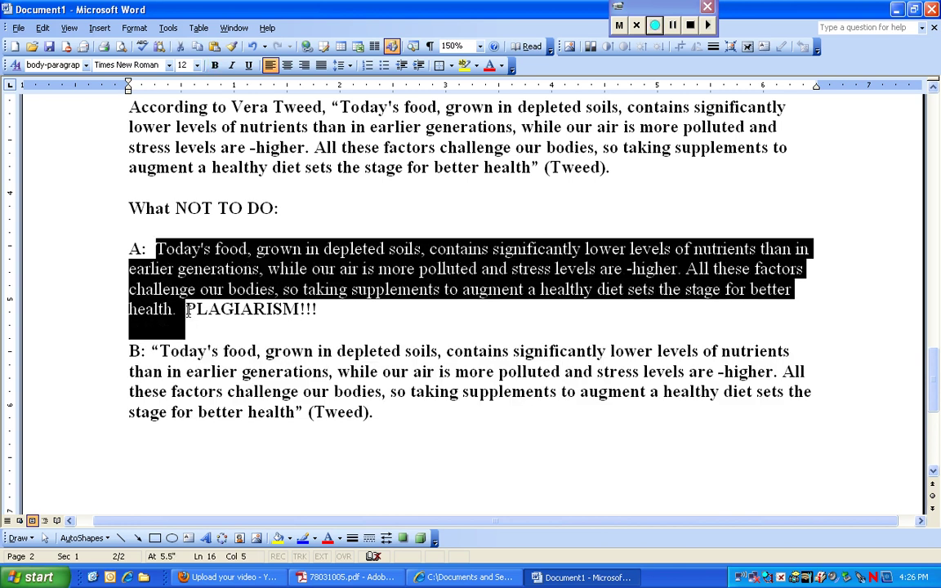
left_click(248, 325)
left_click_drag(156, 344, 433, 428)
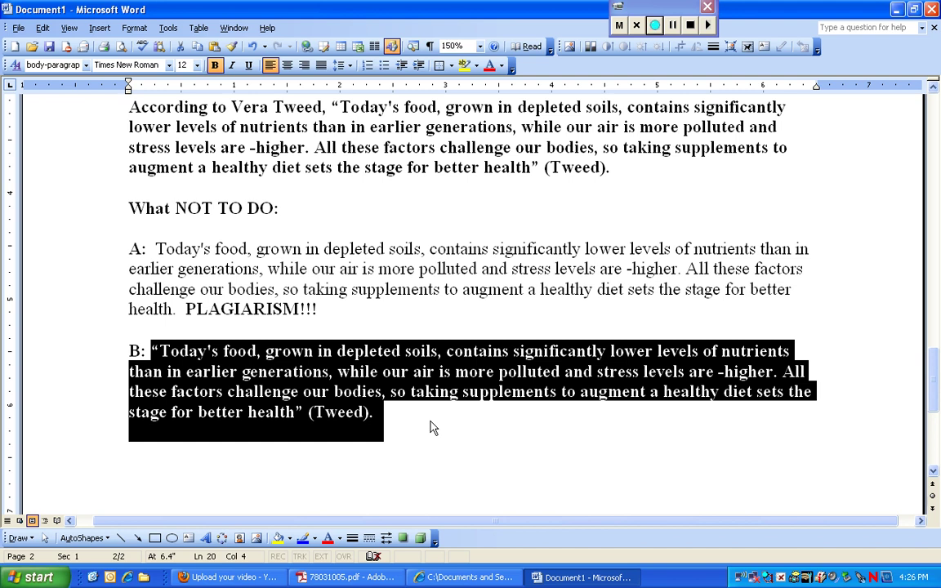
left_click(435, 439)
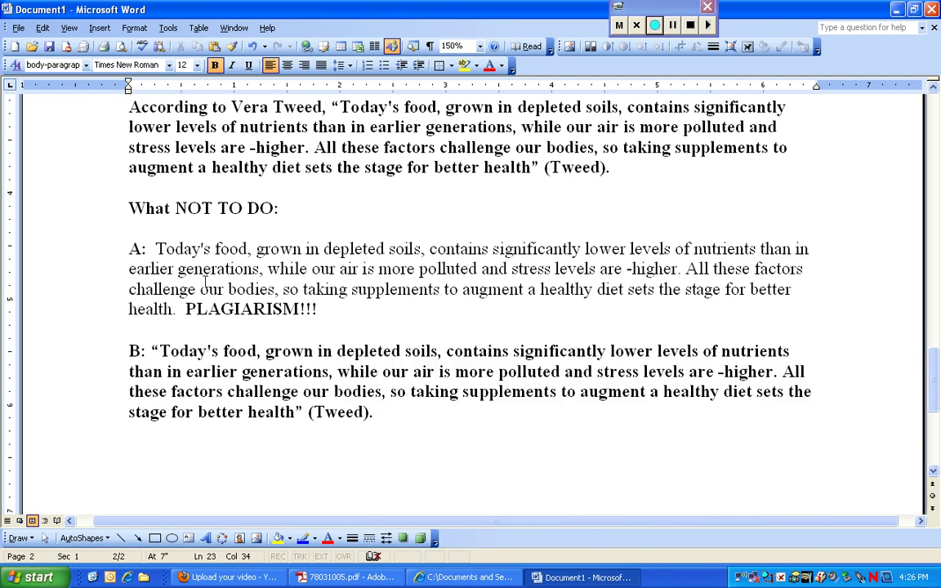
left_click_drag(156, 249, 275, 292)
left_click_drag(140, 351, 403, 406)
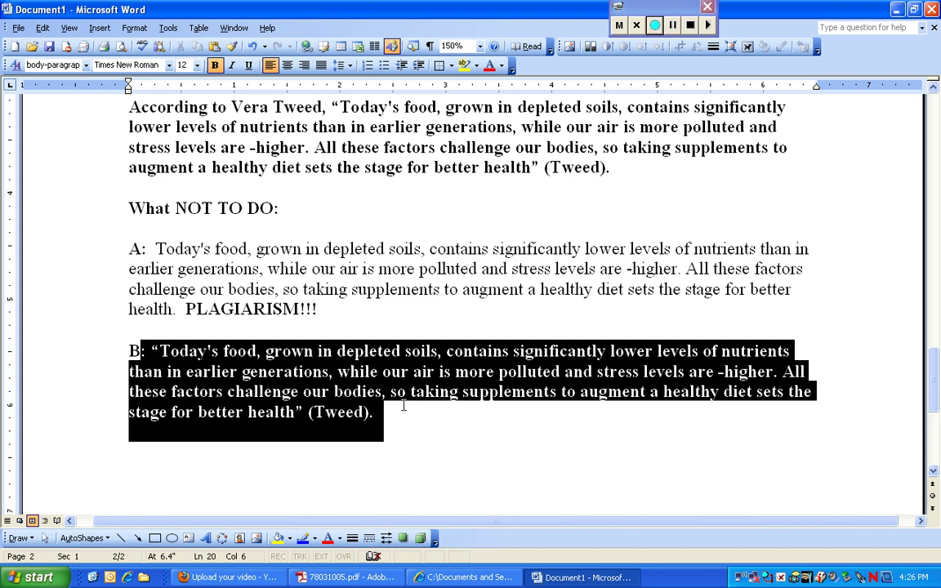
scroll(445, 421, "up", 3)
scroll(441, 414, "down", 1)
left_click(604, 276)
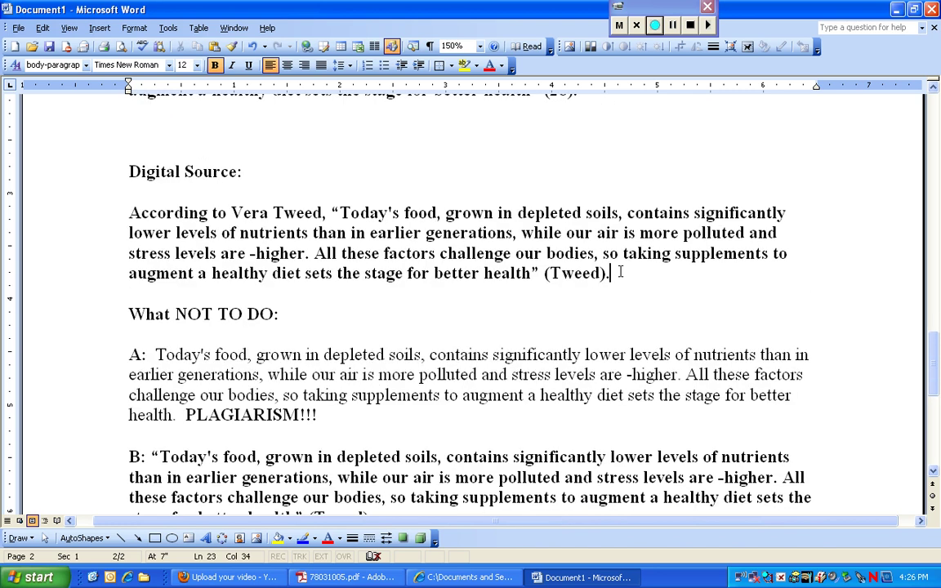
left_click_drag(620, 272, 115, 212)
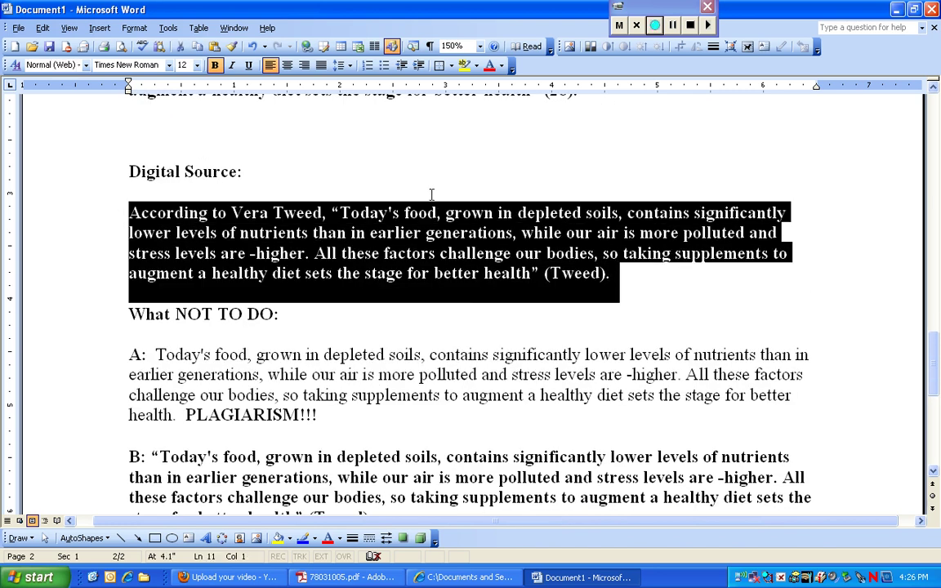
scroll(431, 194, "up", 1)
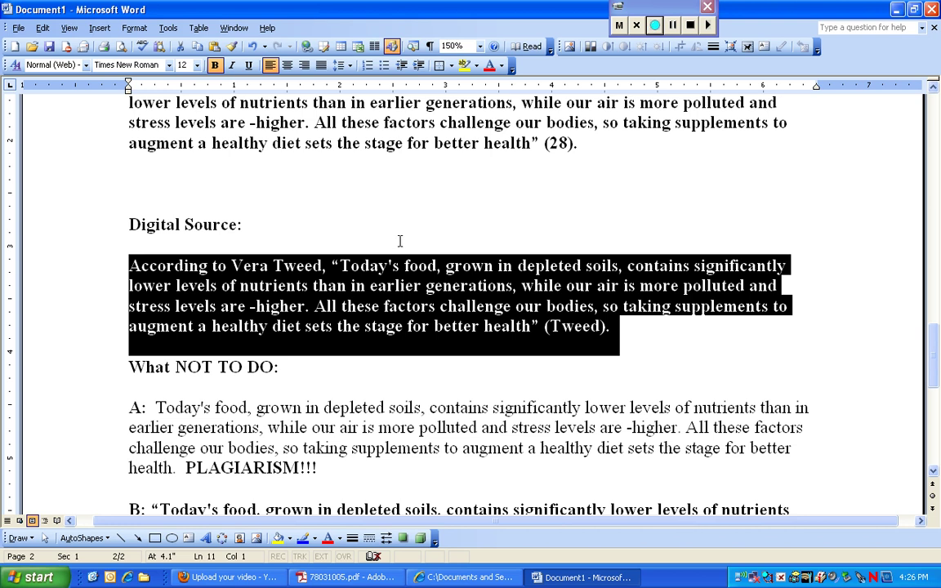
scroll(399, 241, "up", 1)
left_click_drag(577, 198, 131, 134)
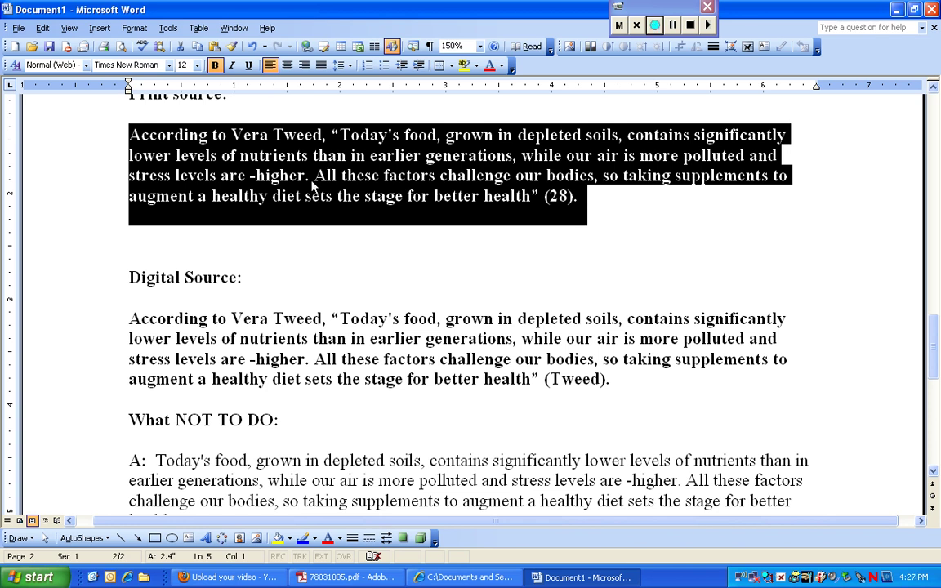
left_click_drag(124, 133, 682, 221)
left_click(590, 196)
left_click_drag(590, 196, 125, 139)
left_click(605, 206)
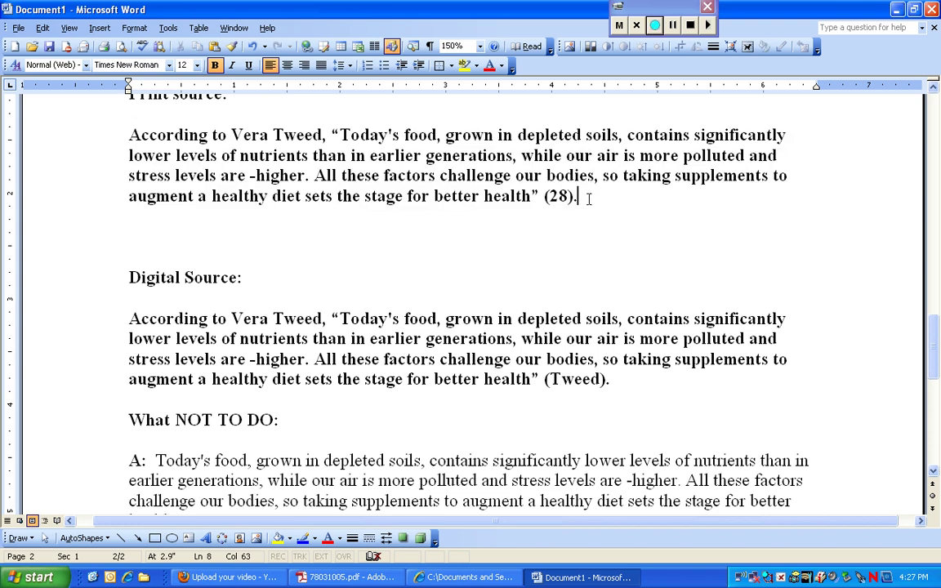
left_click_drag(588, 204, 129, 135)
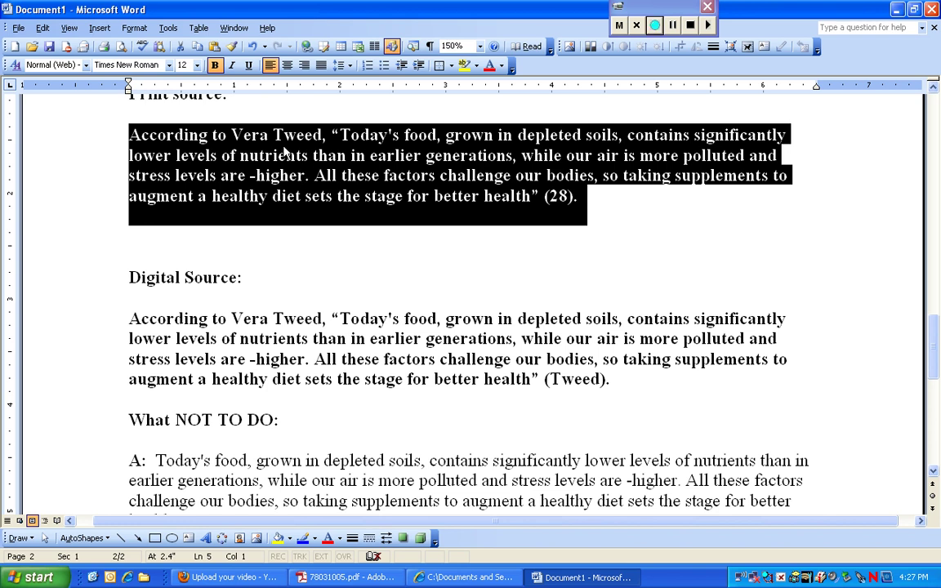
scroll(296, 153, "up", 2)
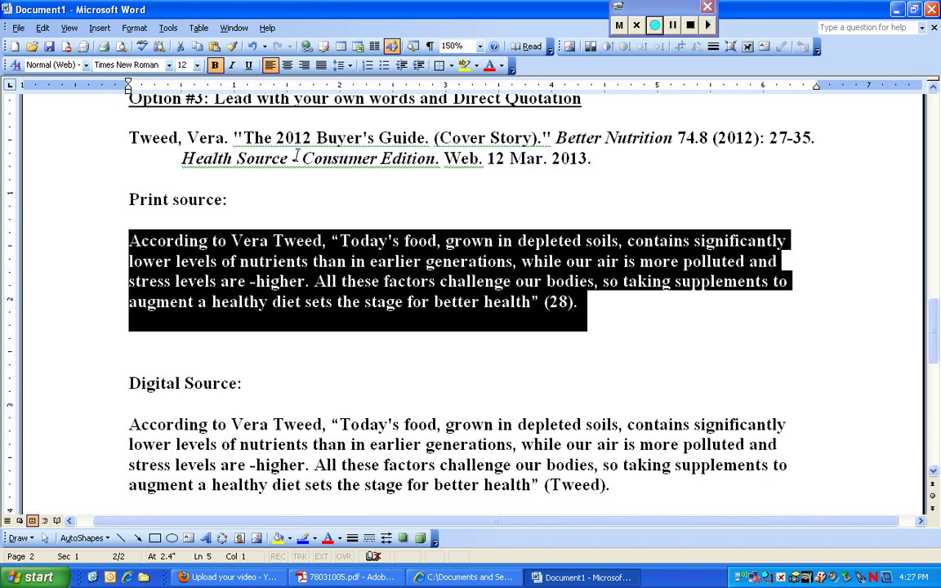
scroll(297, 153, "up", 1)
left_click_drag(214, 151, 389, 157)
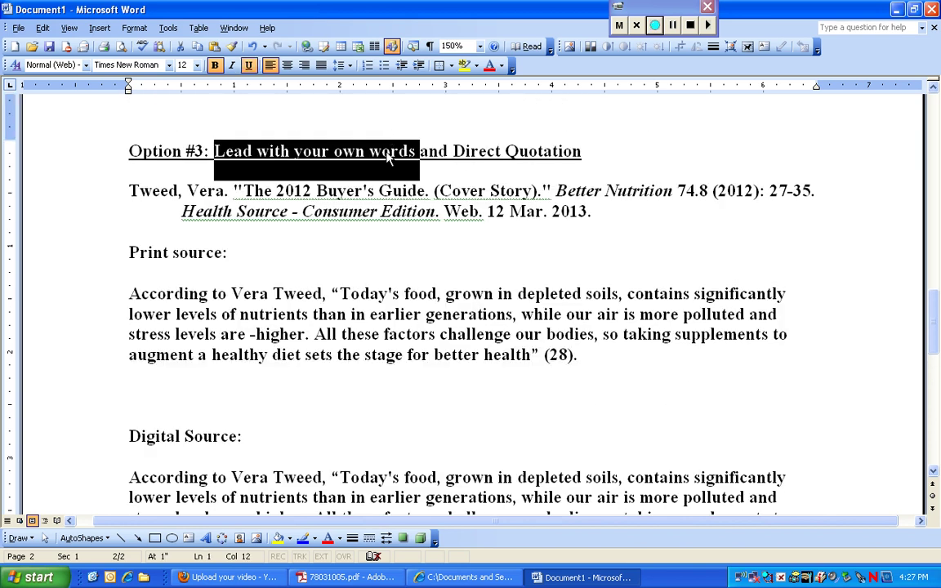
left_click(389, 158)
left_click_drag(128, 294, 576, 367)
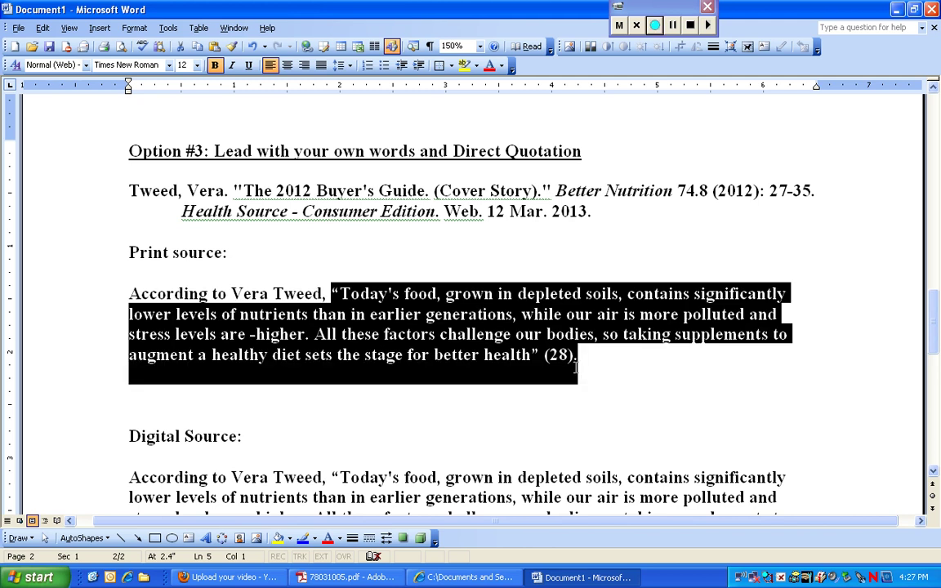
left_click(677, 336)
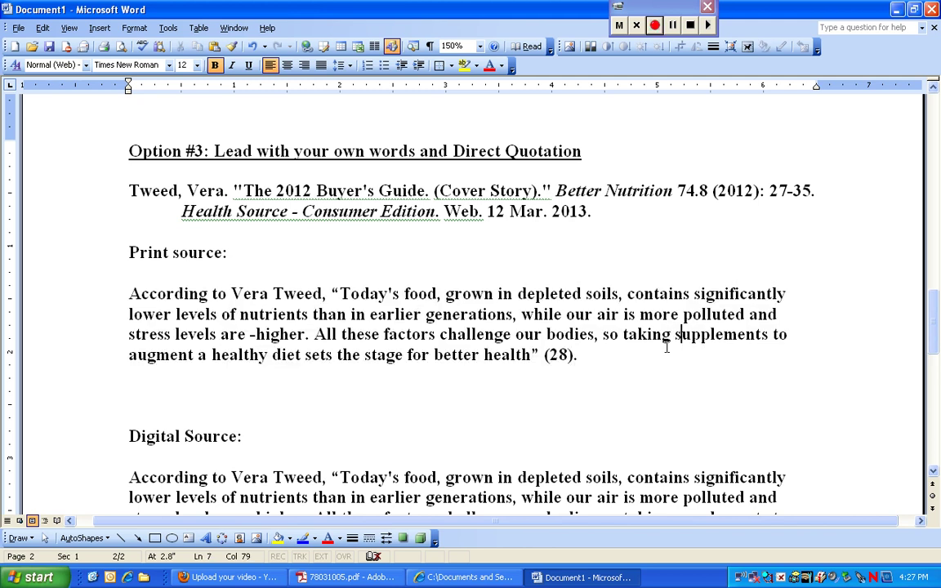
left_click(612, 294)
scroll(606, 262, "down", 3)
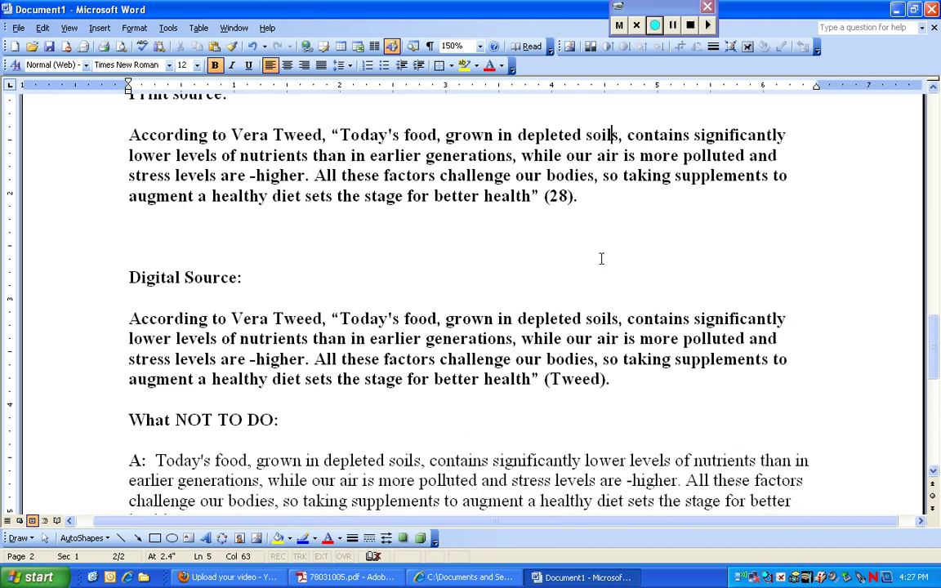
scroll(601, 259, "down", 4)
left_click_drag(155, 248, 405, 321)
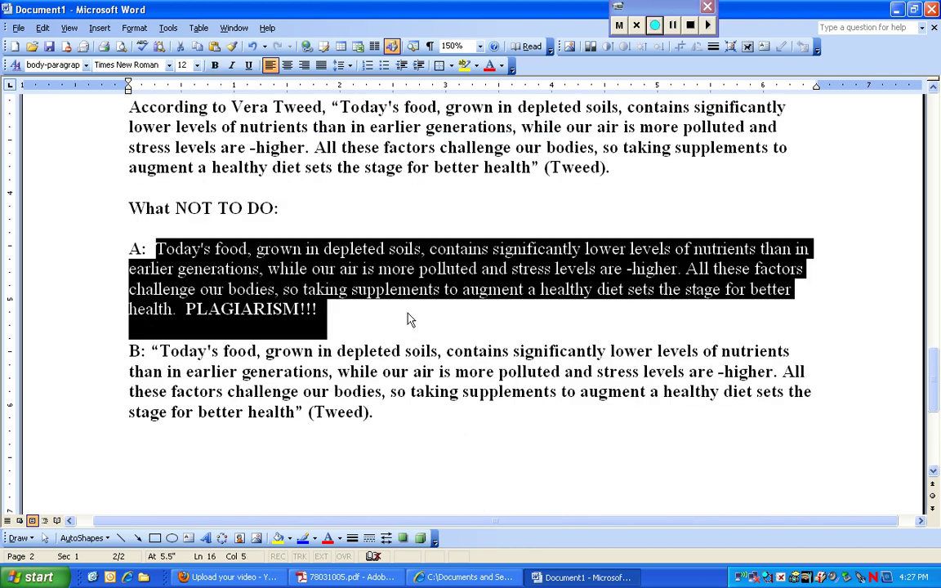
left_click(409, 320)
left_click_drag(141, 351, 479, 442)
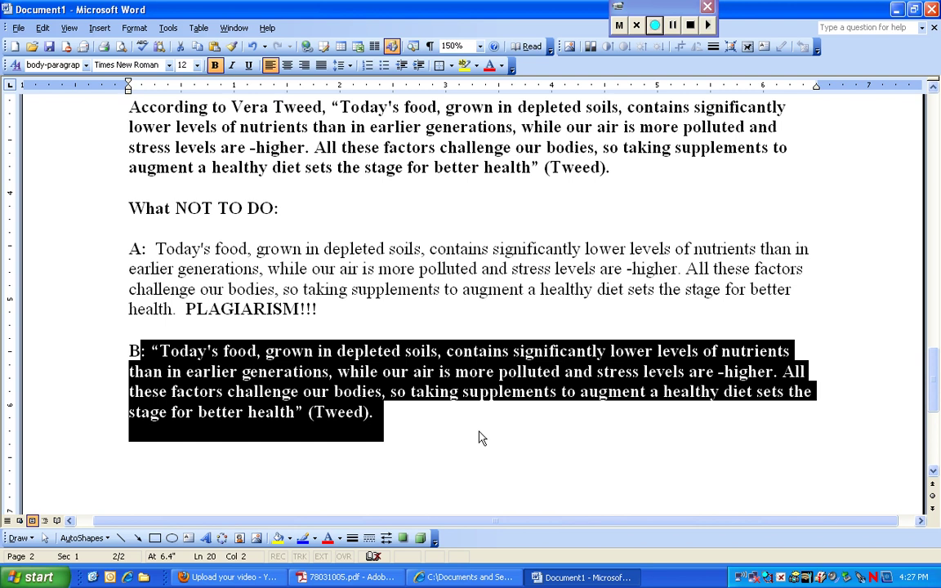